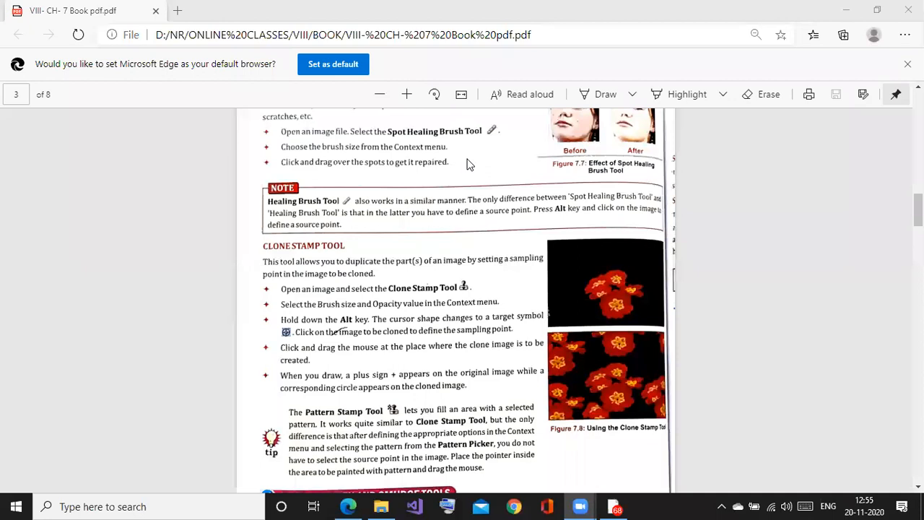
Review the Spot Healing Brush and Clone Stamp Tool sections of the textbook chapter and return to the desktop.
scroll(365, 242, "up", 1)
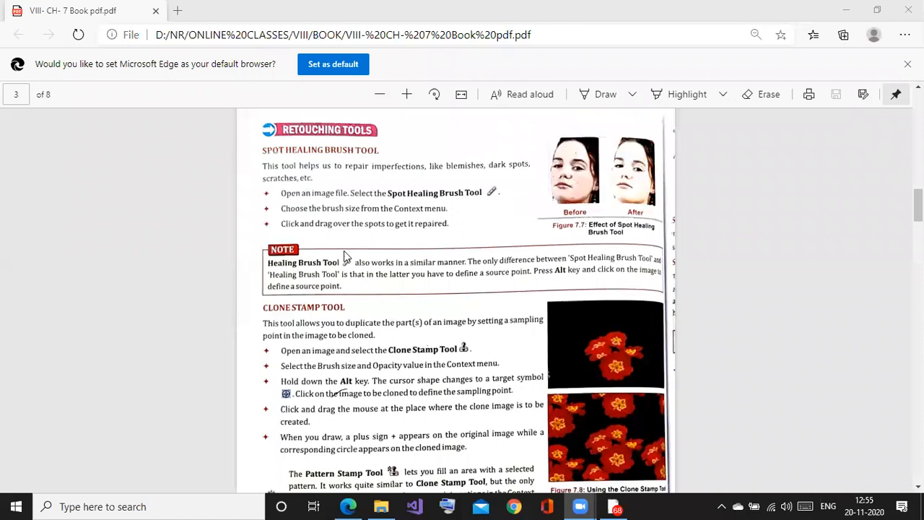
scroll(348, 251, "down", 3)
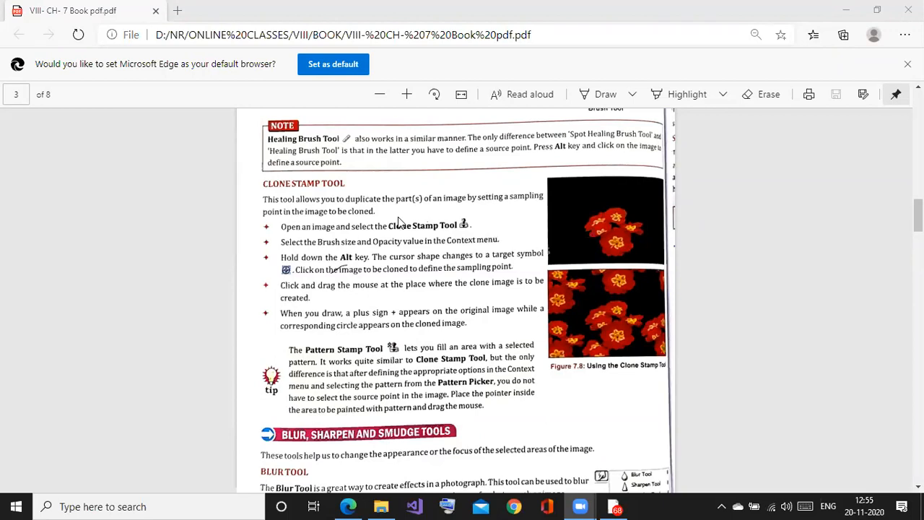
left_click(847, 11)
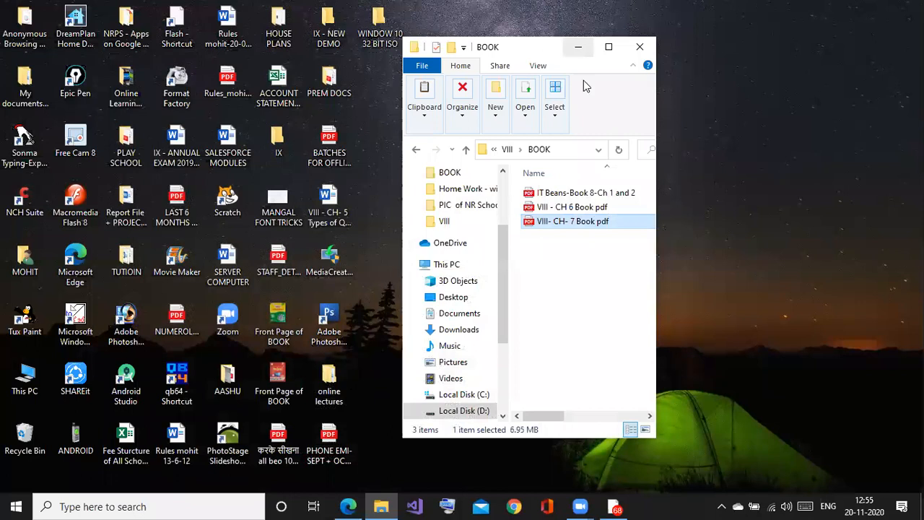
key("super+d")
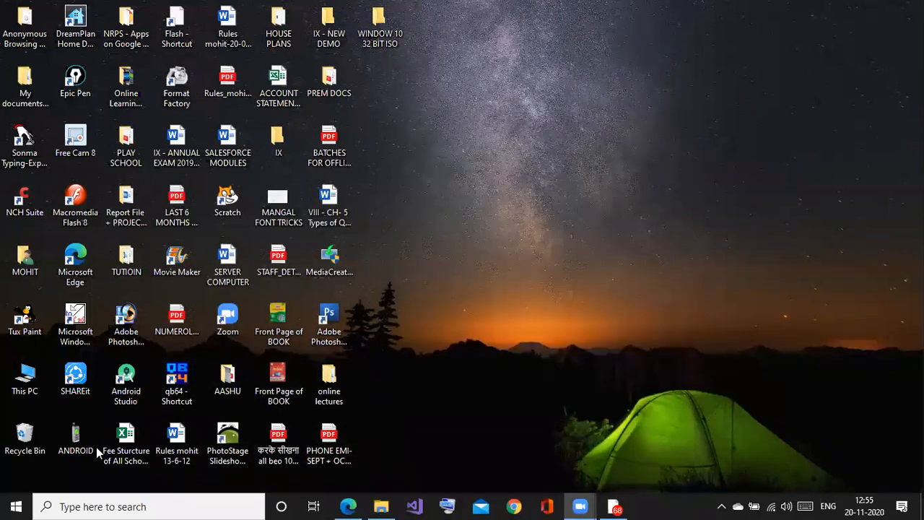
Launch Adobe Photoshop CS3 and postpone the software activation in the setup dialog.
key("super")
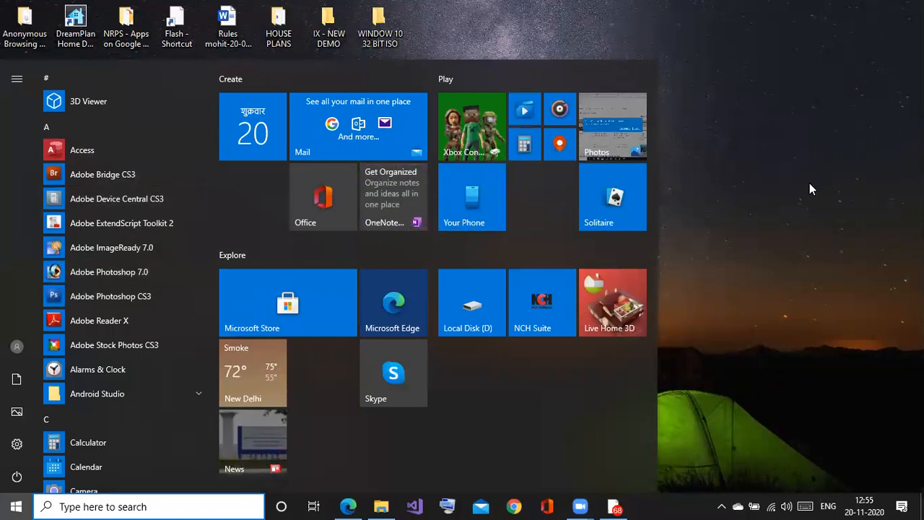
left_click(119, 276)
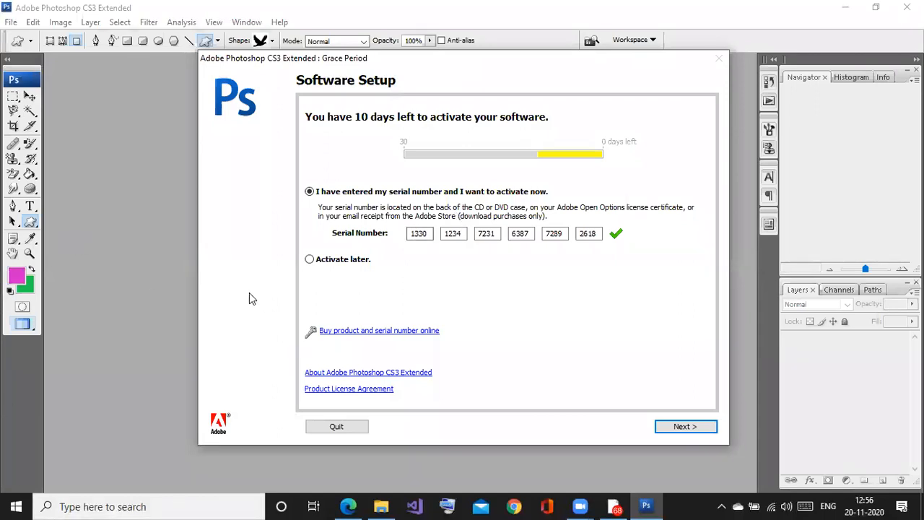
left_click(311, 259)
left_click(682, 427)
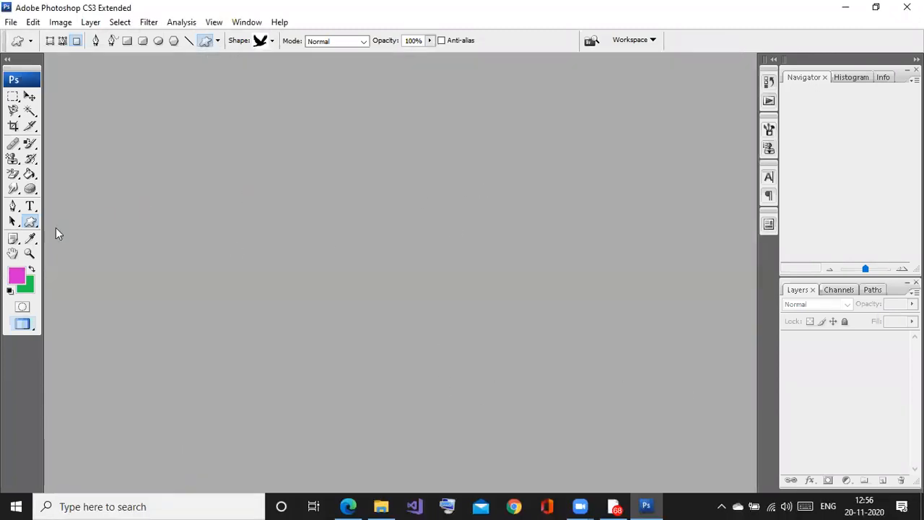
Open image 1 from the PIC of NR School folder.
left_click(33, 22)
mouse_move(11, 22)
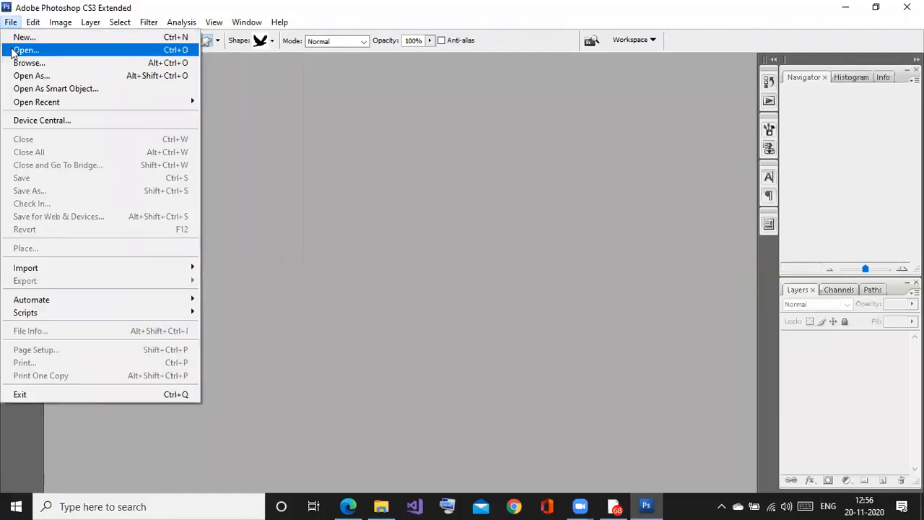
left_click(22, 50)
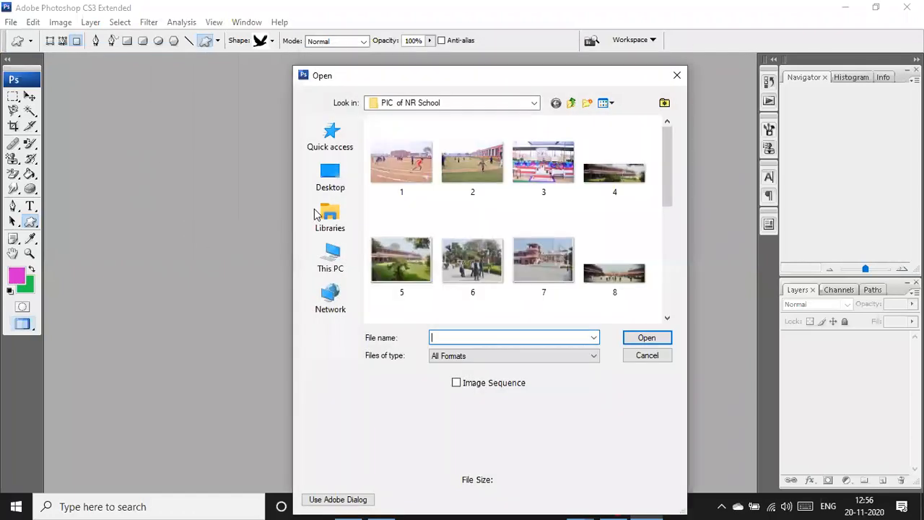
left_click(404, 155)
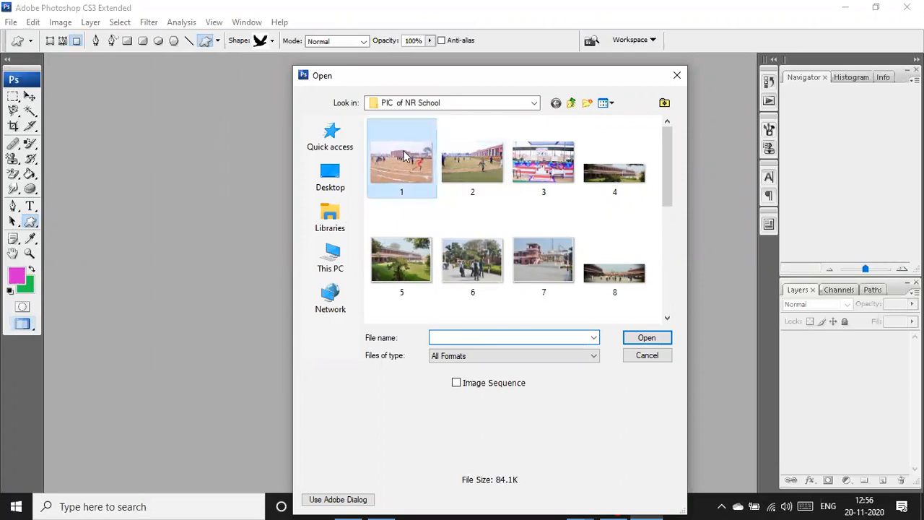
left_click(644, 338)
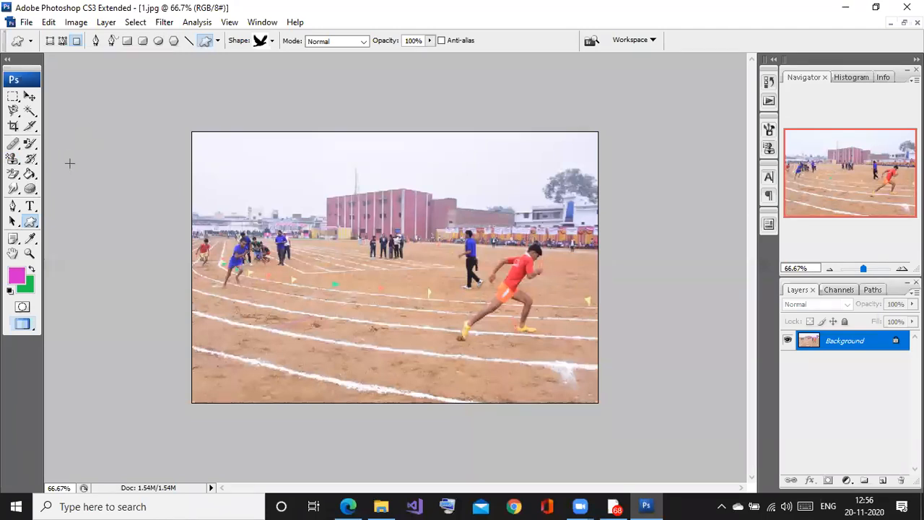
Activate the Clone Stamp Tool and choose the soft round 100 px brush.
left_click(11, 165)
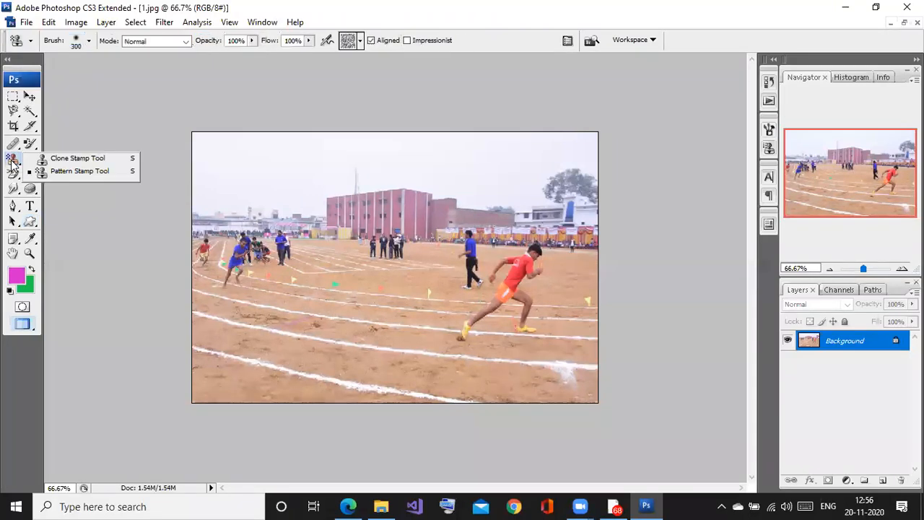
left_click(65, 158)
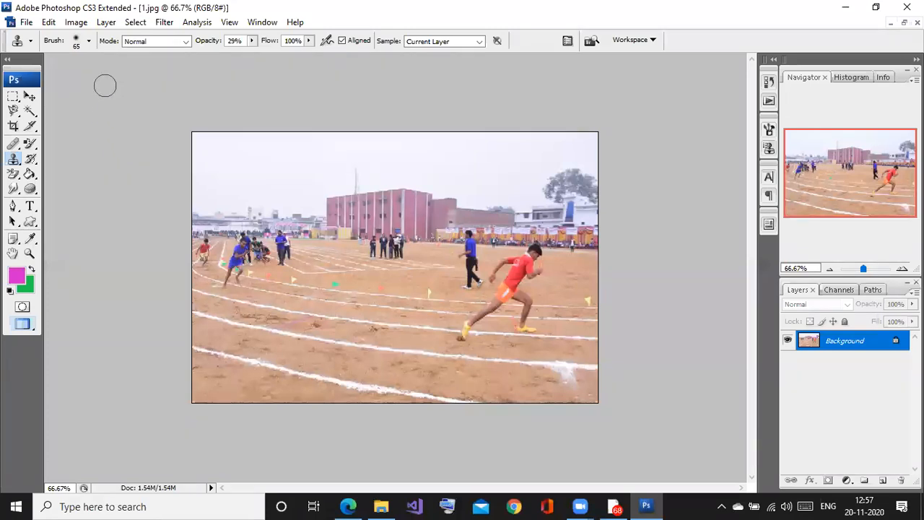
left_click(88, 41)
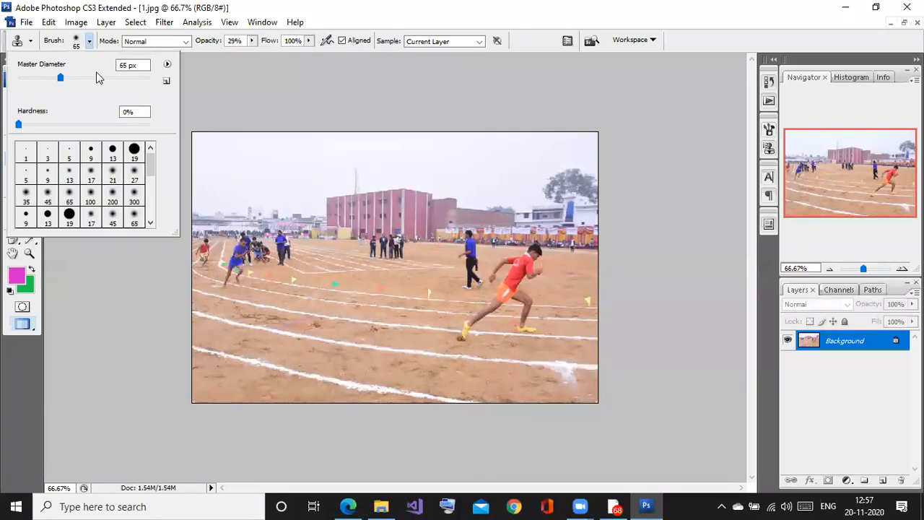
left_click(133, 176)
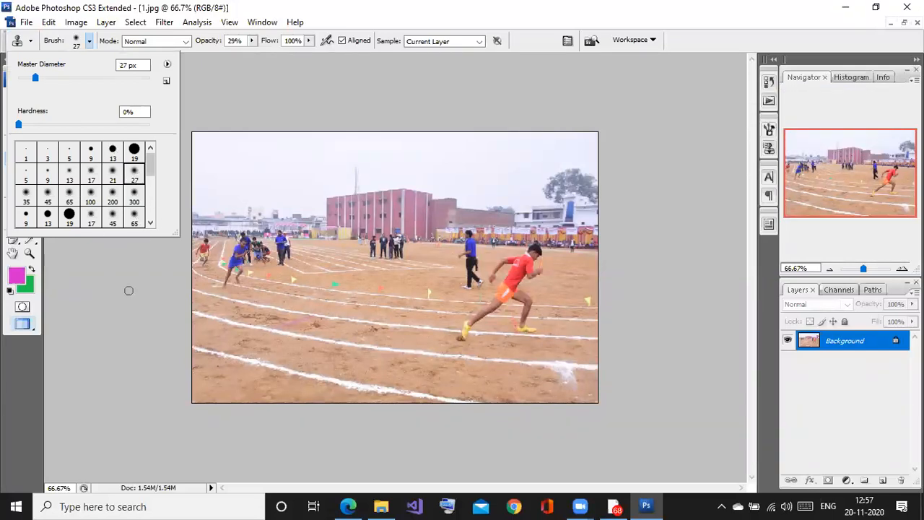
left_click(89, 196)
left_click(122, 278)
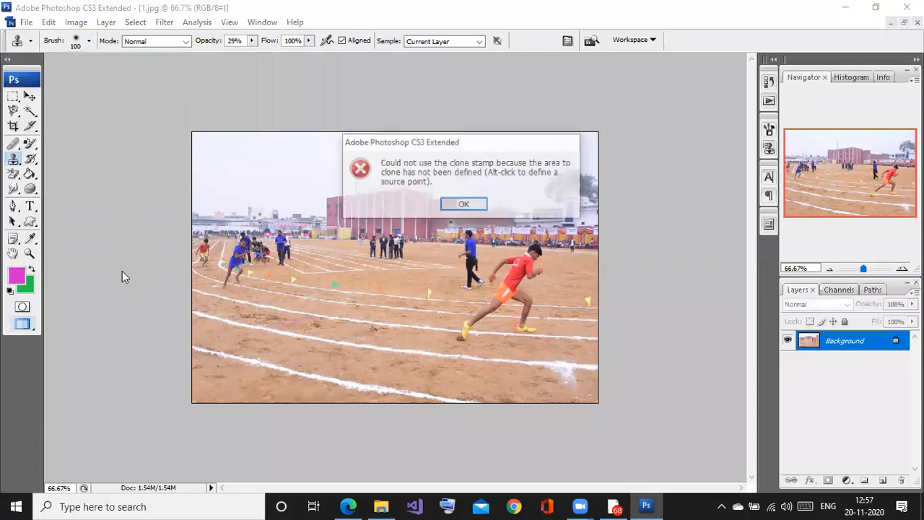
left_click(462, 203)
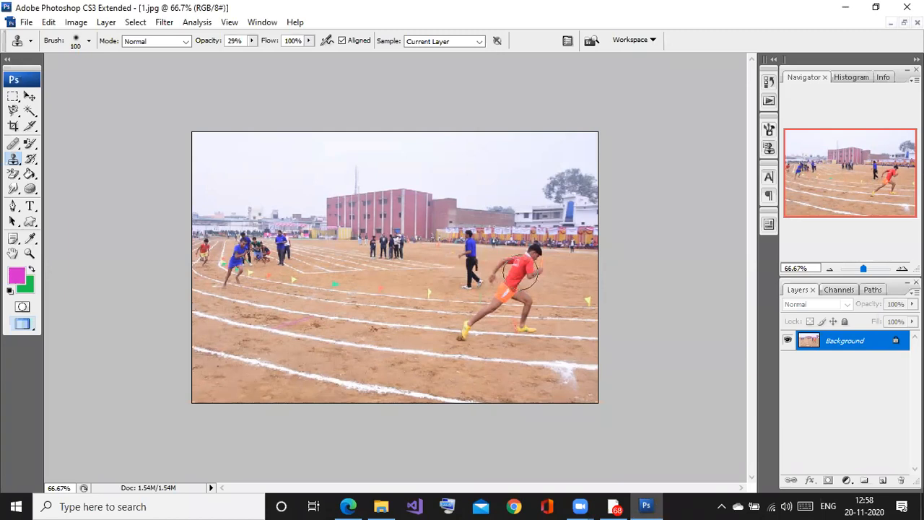
Sample the runner in red as the clone source and paint a copy over the middle of the track at 29% opacity.
left_click(518, 279)
left_click(465, 204)
left_click(524, 266, "alt")
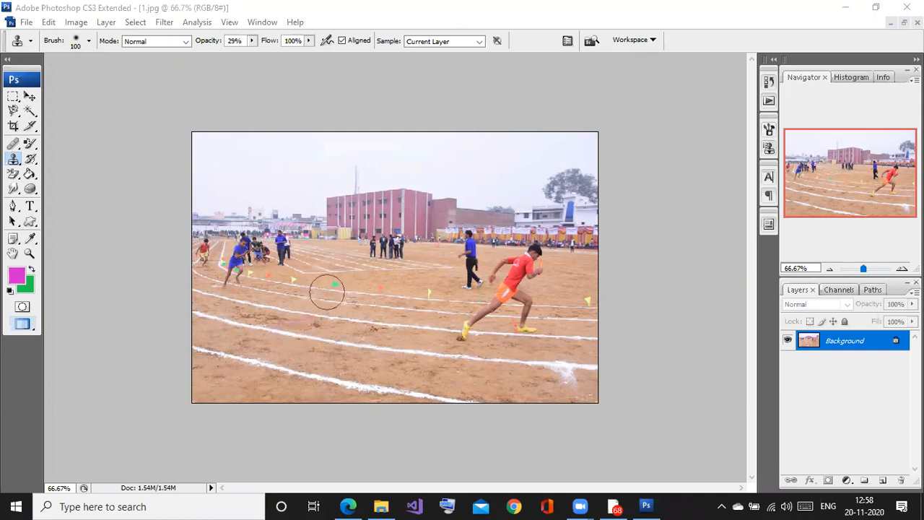
mouse_move(340, 262)
left_mouse_down()
mouse_move(325, 313)
mouse_move(338, 317)
mouse_move(352, 215)
mouse_move(310, 347)
mouse_move(330, 258)
mouse_move(294, 328)
mouse_move(330, 258)
mouse_move(321, 219)
mouse_move(322, 280)
mouse_move(366, 220)
mouse_move(350, 320)
mouse_move(387, 242)
mouse_move(363, 341)
mouse_move(381, 240)
left_mouse_up()
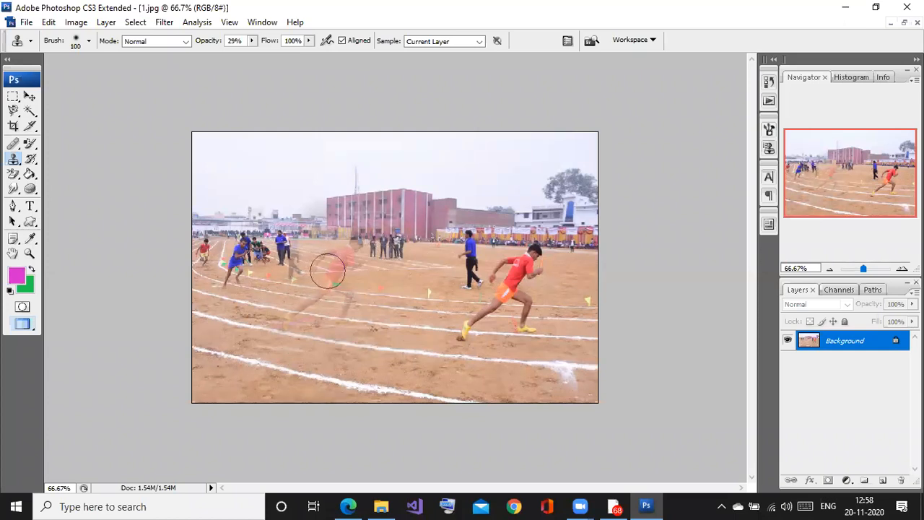
right_click(15, 160)
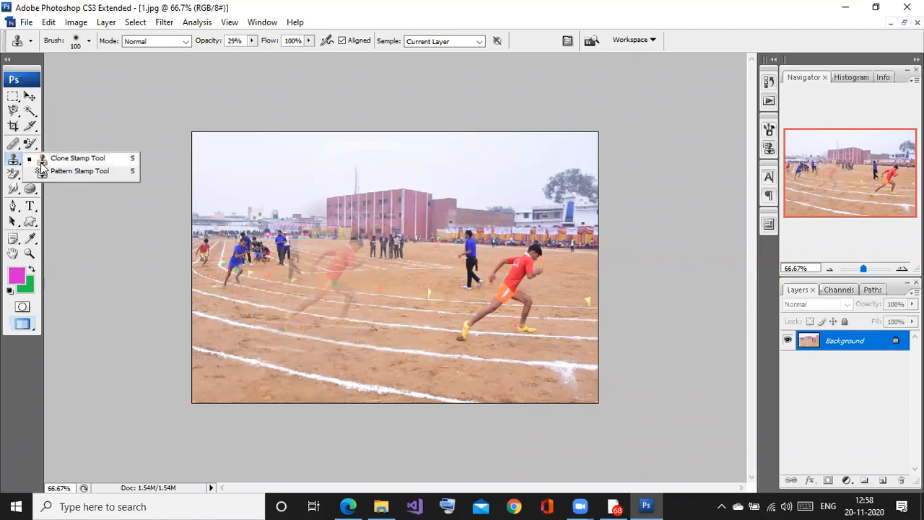
left_click(41, 164)
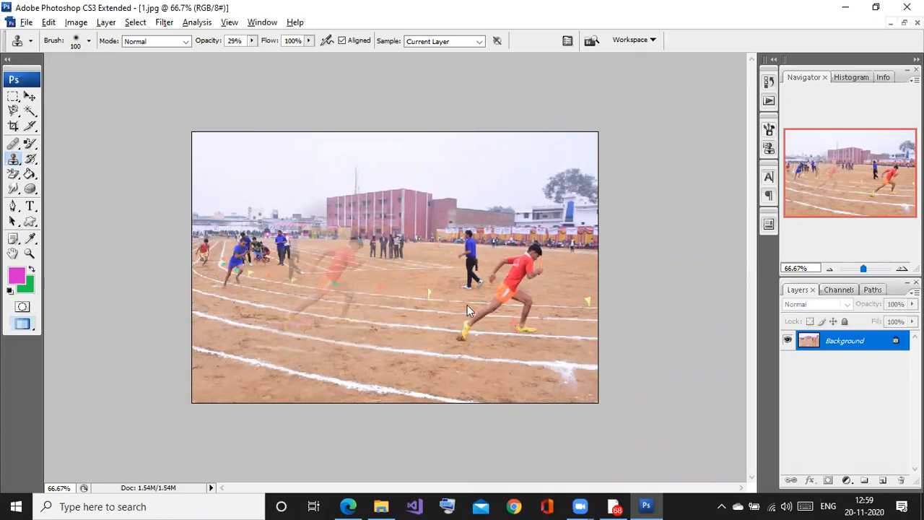
Close the cloned image without saving and reopen the original image 1.
left_click(917, 23)
left_click(460, 198)
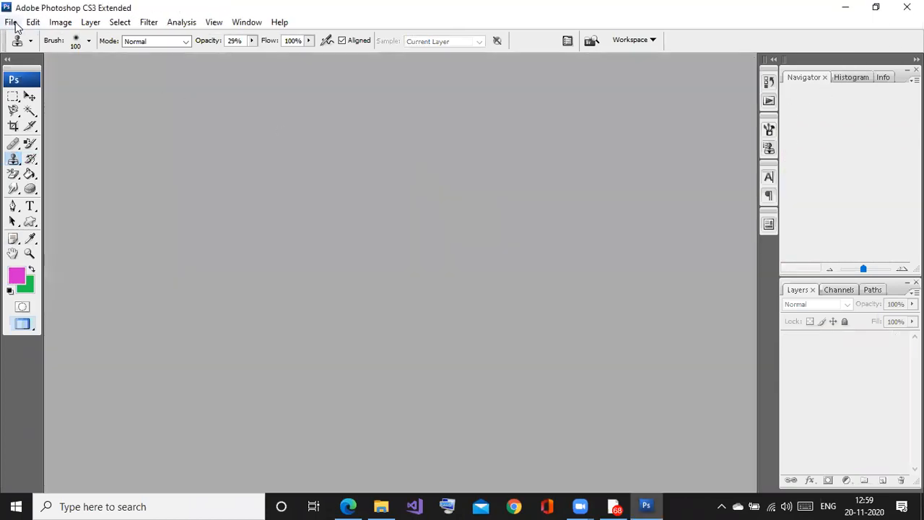
left_click(11, 22)
left_click(29, 50)
double_click(411, 151)
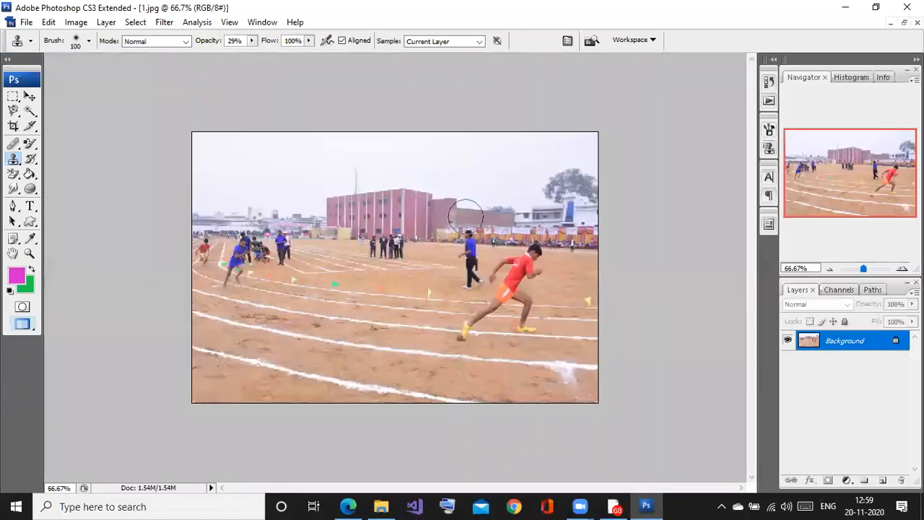
Switch to the Pattern Stamp Tool and choose the soft round 100 px brush.
left_click(15, 160)
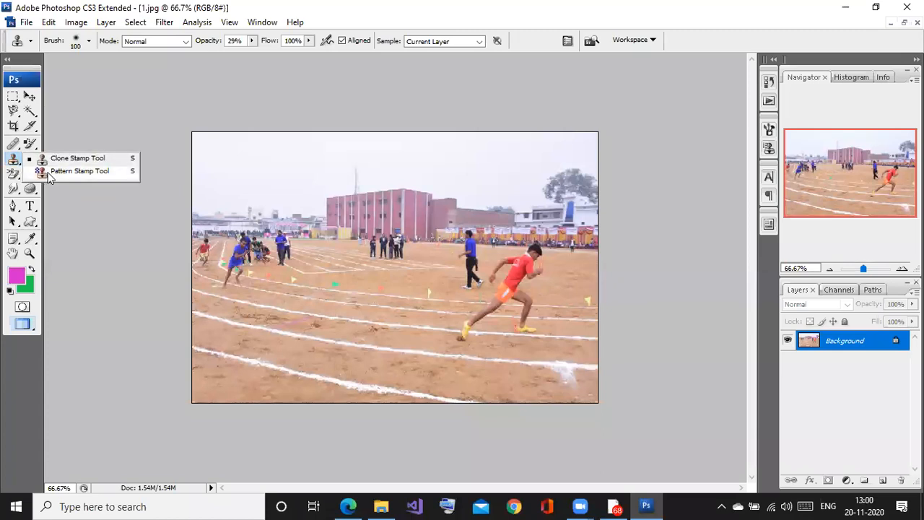
left_click(79, 171)
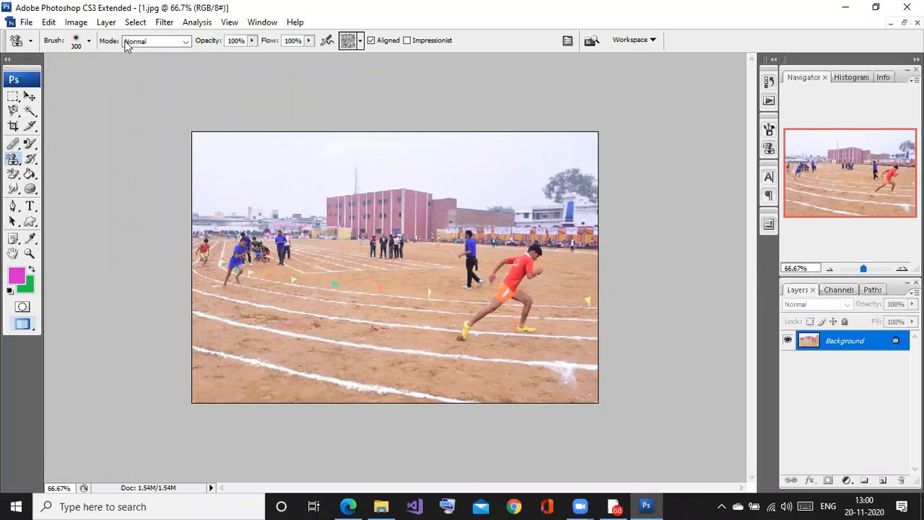
left_click(88, 43)
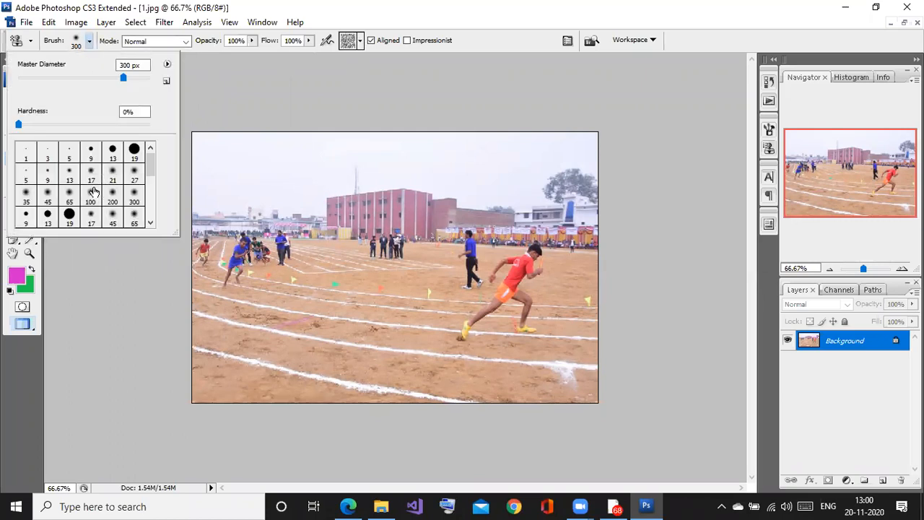
left_click(48, 193)
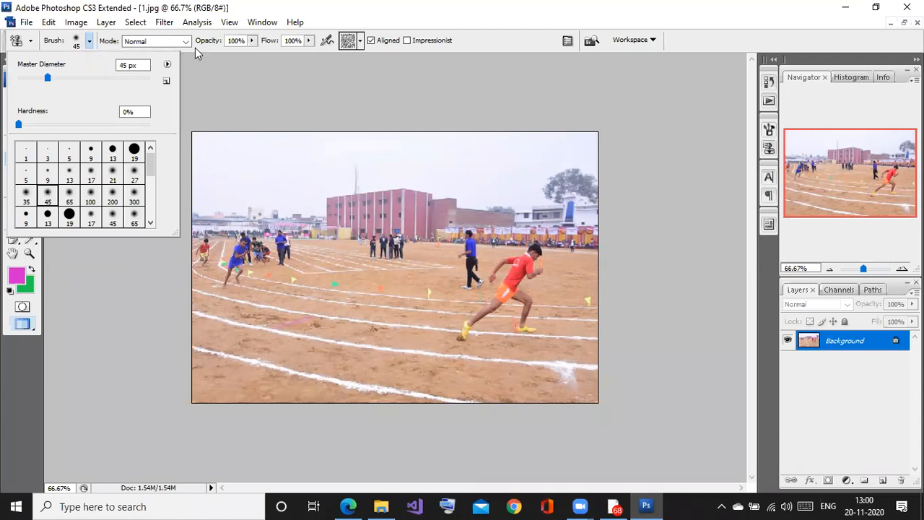
left_click(70, 194)
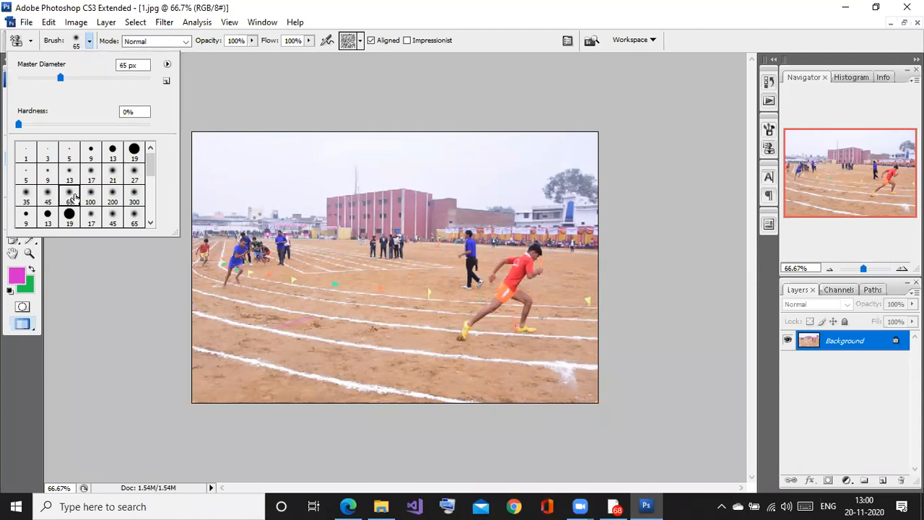
left_click(88, 196)
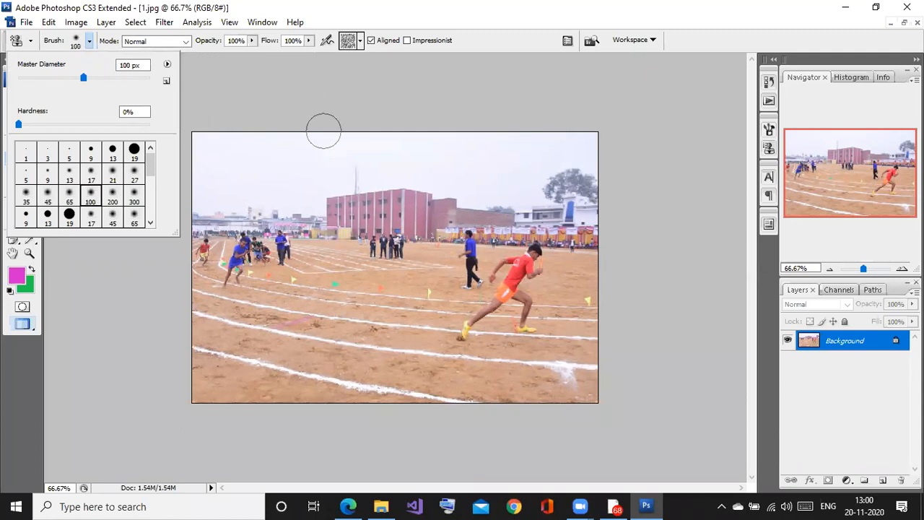
Choose the black-and-white checkered pattern and paint it over the whole sky above the building.
left_click(361, 40)
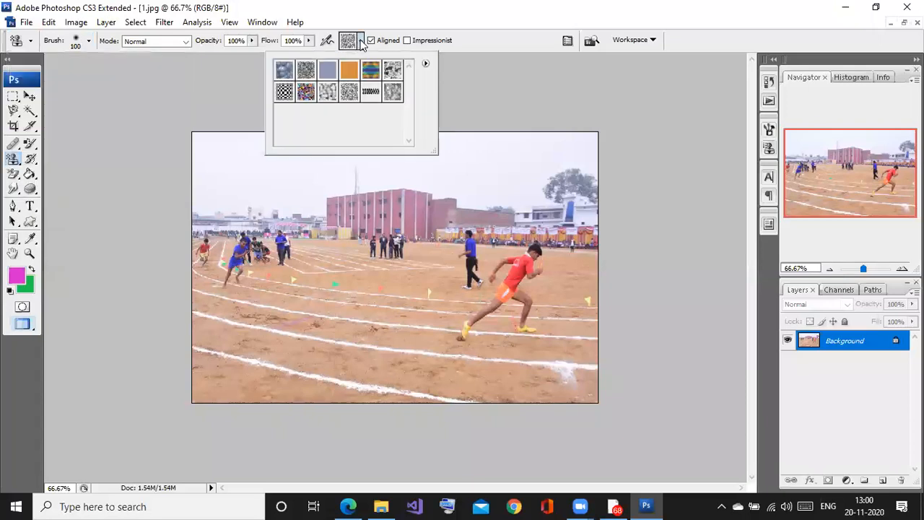
left_click(285, 93)
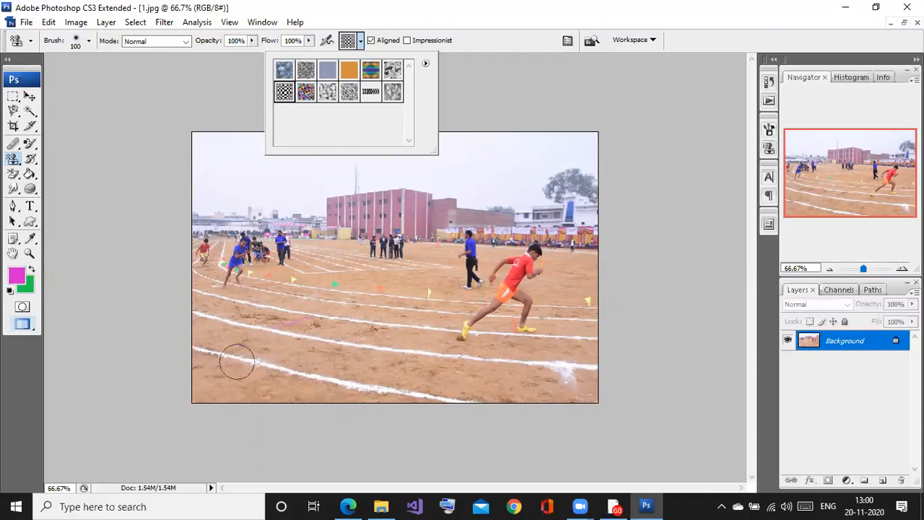
left_click(205, 153)
left_click(206, 145)
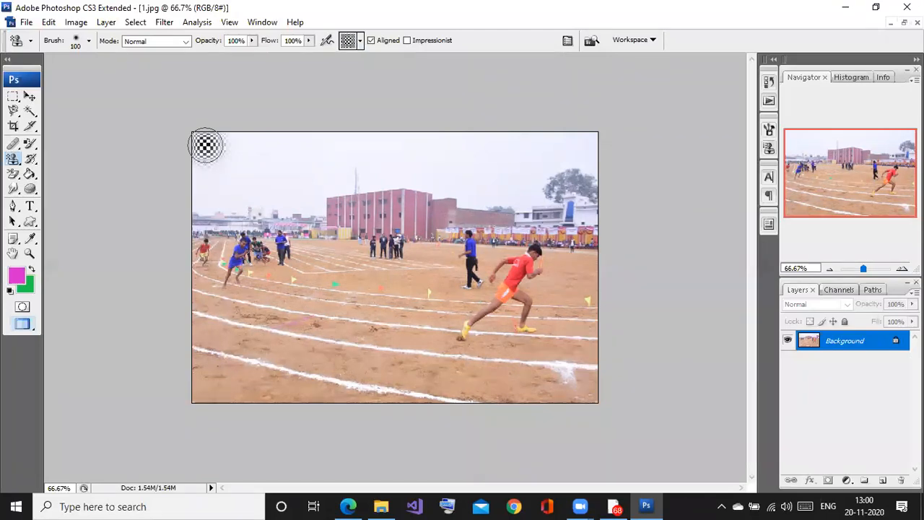
mouse_move(206, 146)
left_mouse_down()
mouse_move(560, 137)
mouse_move(576, 141)
mouse_move(578, 173)
mouse_move(524, 182)
mouse_move(443, 170)
mouse_move(193, 168)
left_mouse_up()
mouse_move(282, 173)
left_mouse_down()
mouse_move(389, 158)
mouse_move(585, 162)
mouse_move(581, 198)
mouse_move(570, 208)
mouse_move(479, 202)
mouse_move(436, 180)
mouse_move(379, 175)
mouse_move(260, 200)
mouse_move(198, 200)
left_mouse_up()
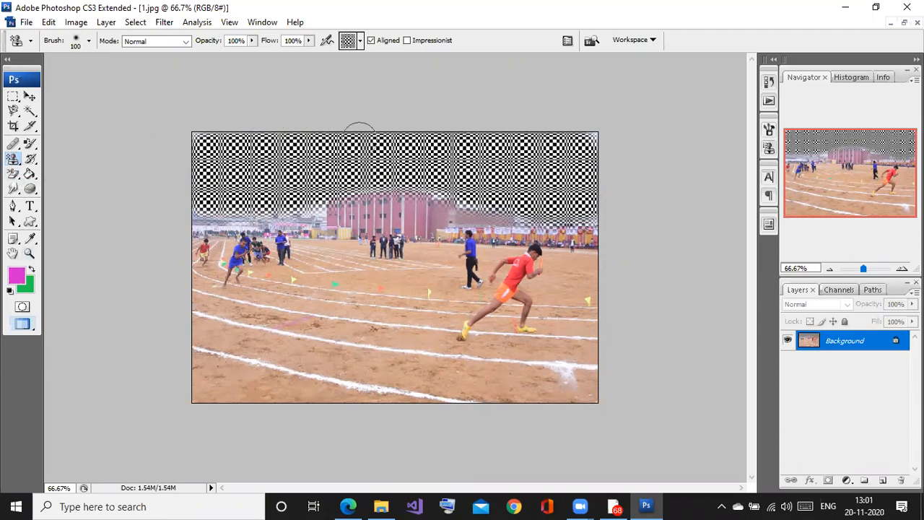
Choose the multicoloured ringed pattern and paint a diagonal band of it across the lower part of the running track.
left_click(360, 41)
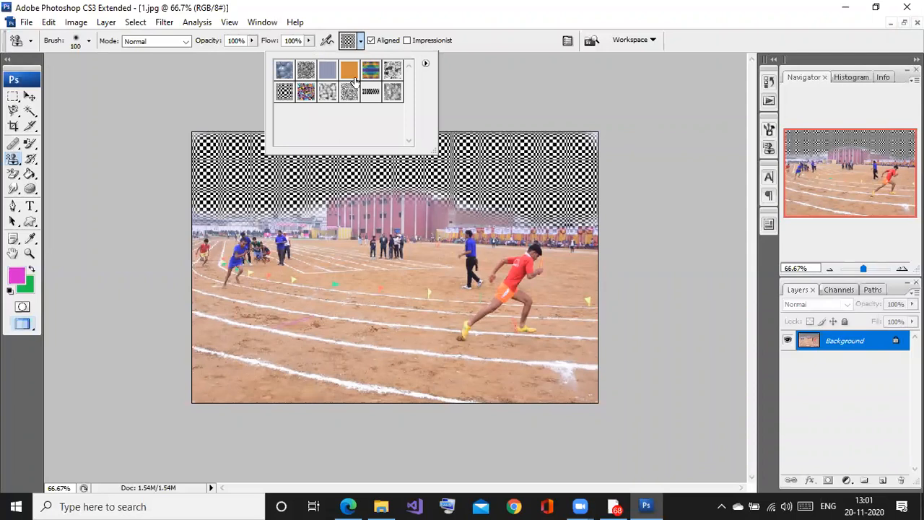
left_click(369, 70)
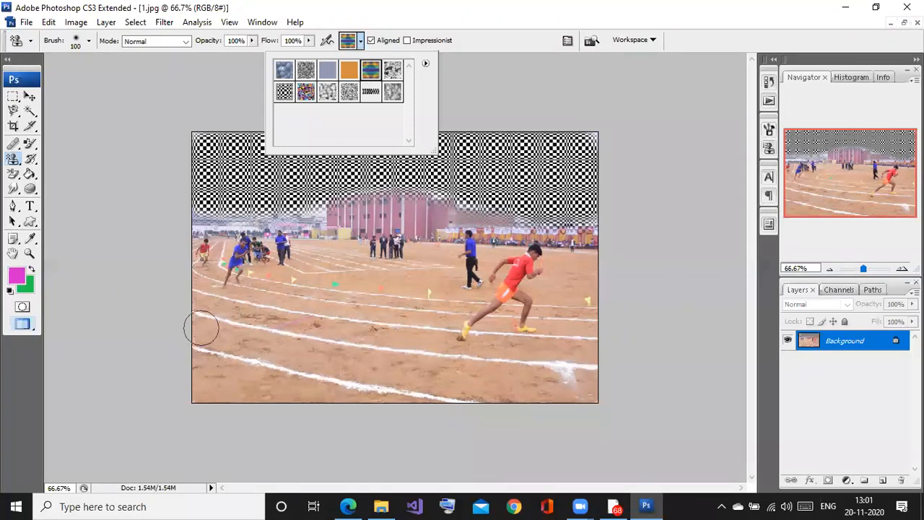
left_click(202, 323)
mouse_move(202, 325)
left_mouse_down()
mouse_move(291, 357)
mouse_move(584, 382)
left_mouse_up()
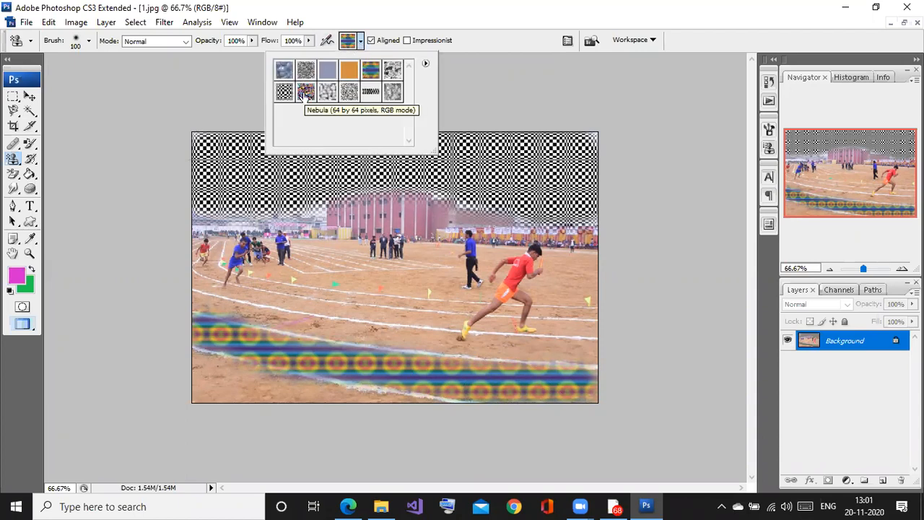
Choose the blue-grey bubbles pattern and paint it over the lower-left corner of the photo beneath the coloured band.
left_click(283, 76)
mouse_move(203, 368)
left_mouse_down()
mouse_move(431, 414)
mouse_move(200, 389)
mouse_move(230, 414)
mouse_move(266, 420)
left_mouse_up()
left_click_drag(232, 350, 212, 356)
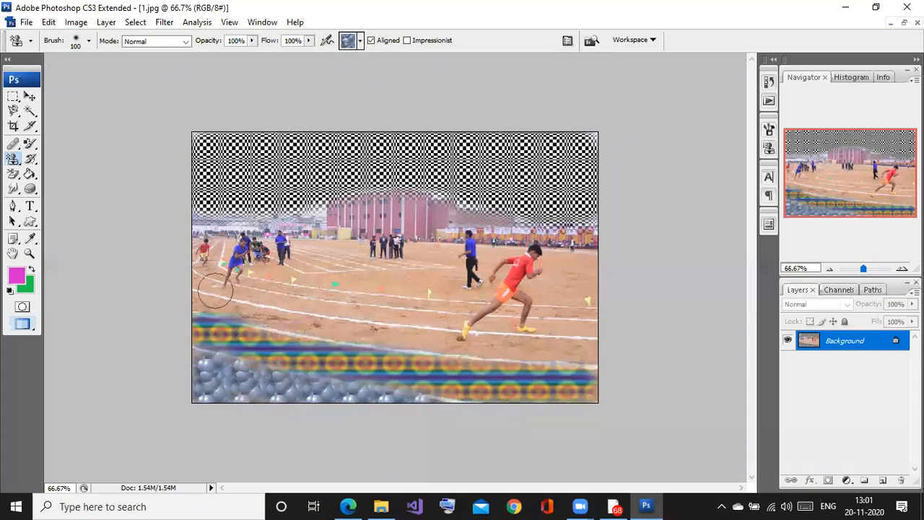
left_click(15, 160)
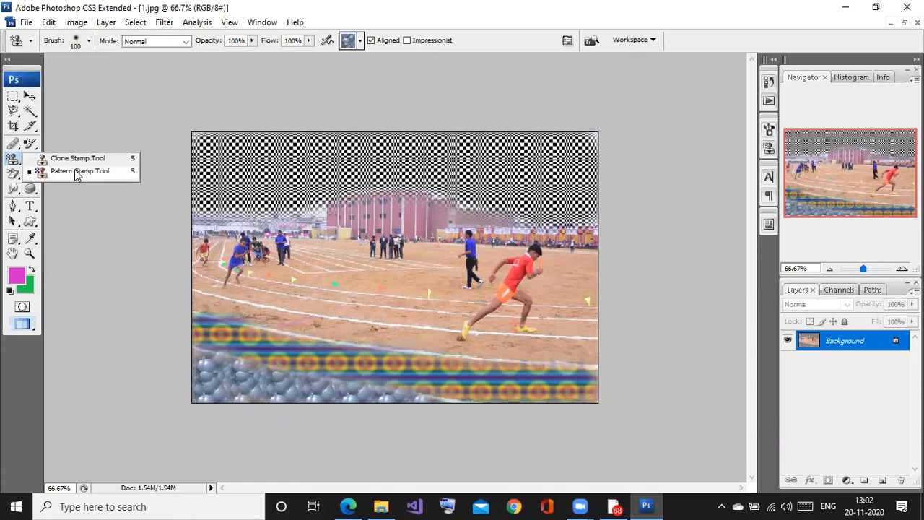
left_click(361, 46)
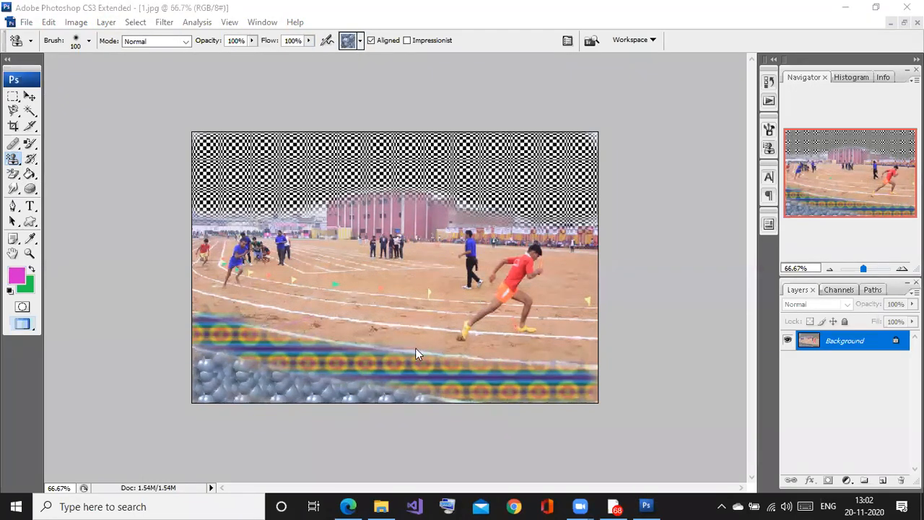
left_click(16, 158)
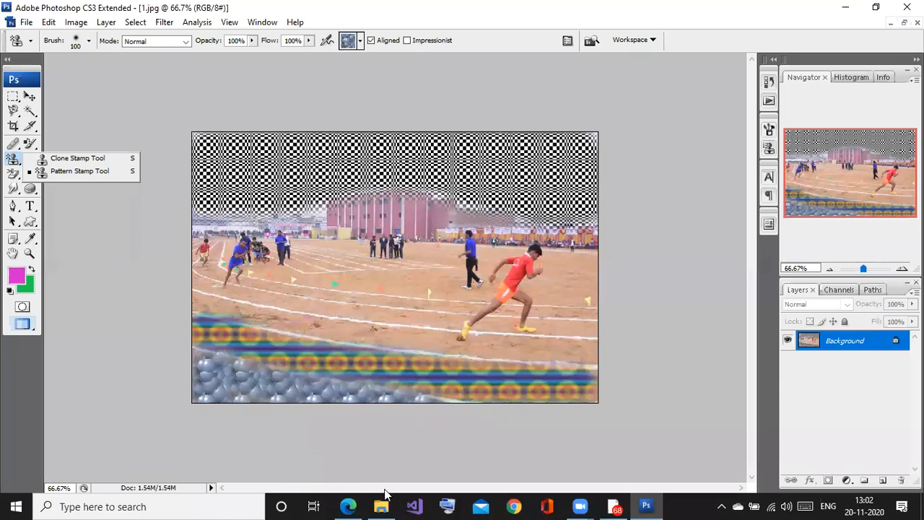
Switch to the textbook PDF in Edge and read the Pattern Stamp tip and the opening of the Blur, Sharpen and Smudge section.
left_click(350, 506)
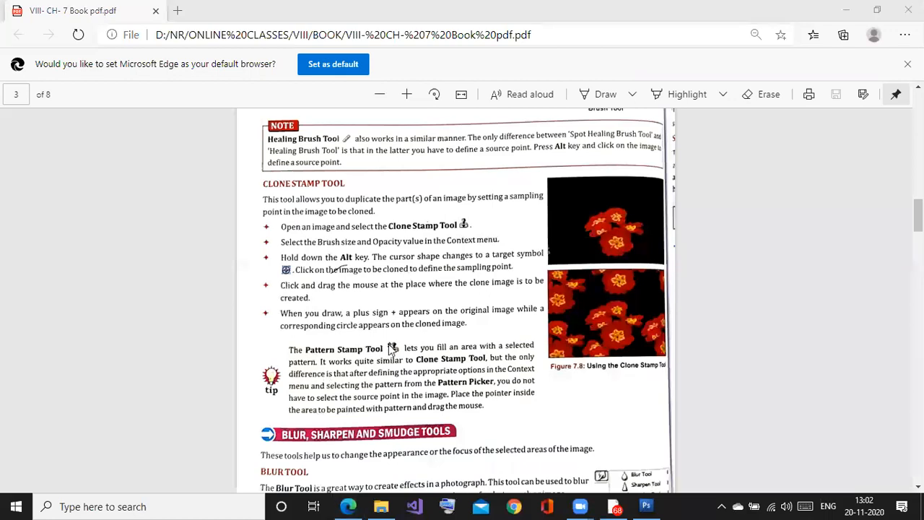
scroll(388, 353, "down", 3)
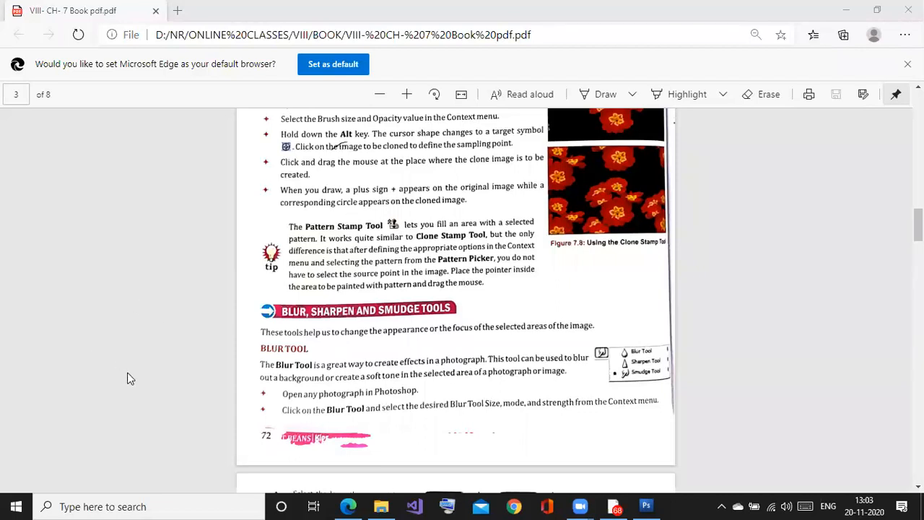
left_click(846, 10)
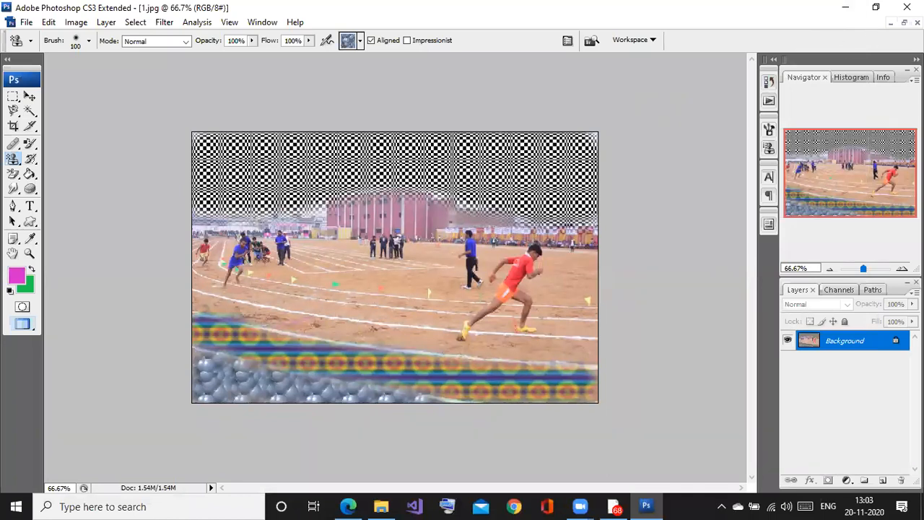
Close image 1 without saving and open image 15 from the PIC of NR School folder.
left_click(917, 22)
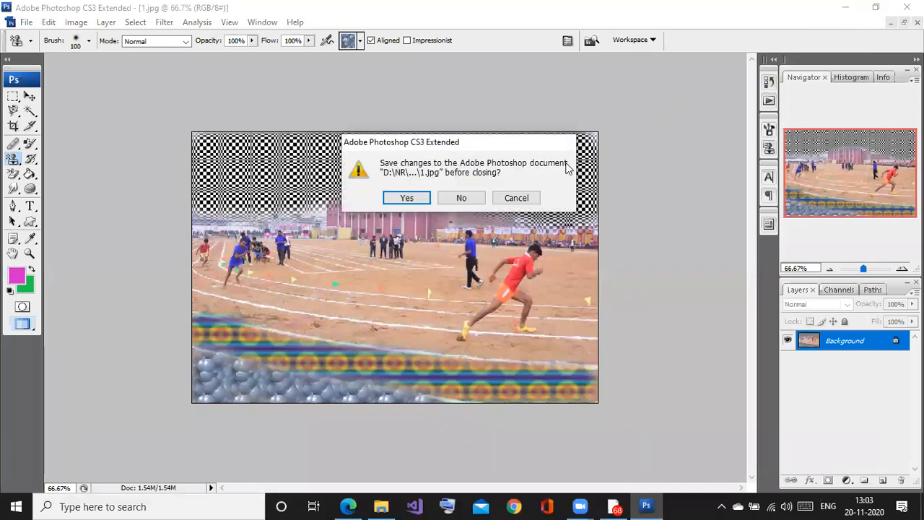
left_click(462, 199)
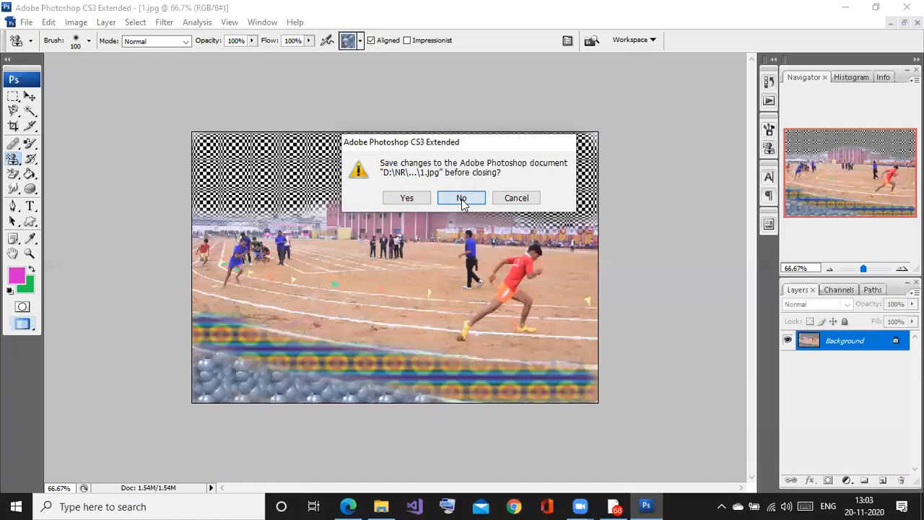
left_click(9, 22)
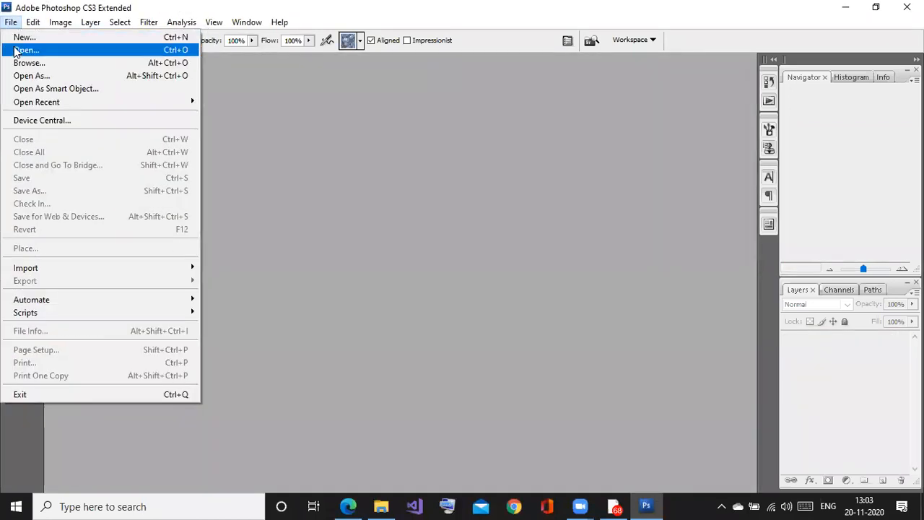
left_click(21, 50)
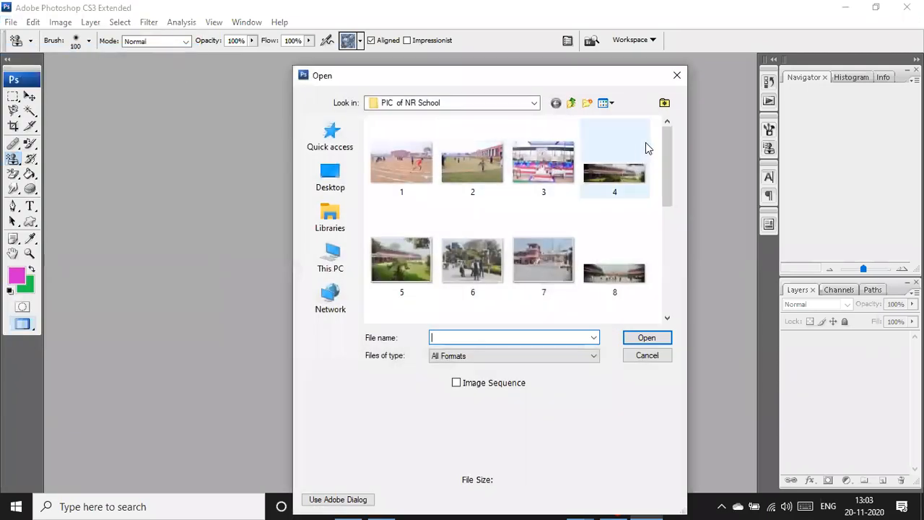
left_click_drag(662, 147, 672, 191)
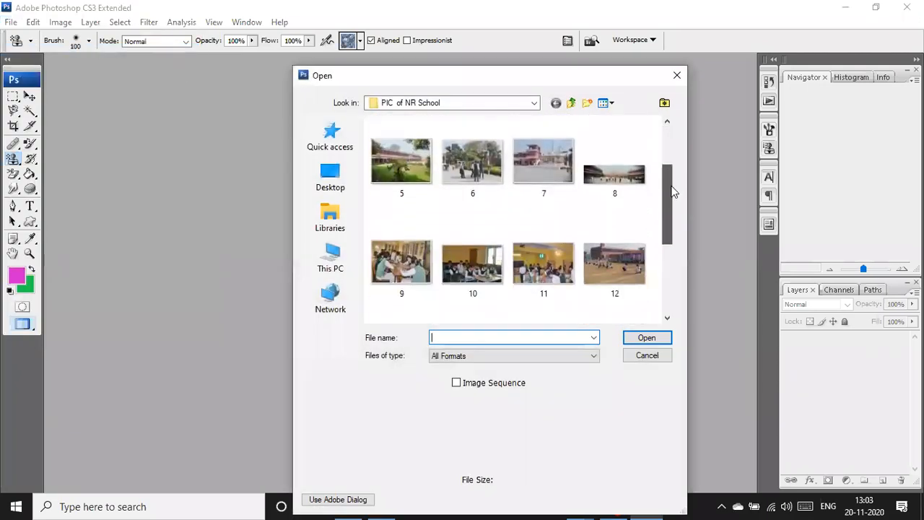
left_click_drag(672, 191, 670, 234)
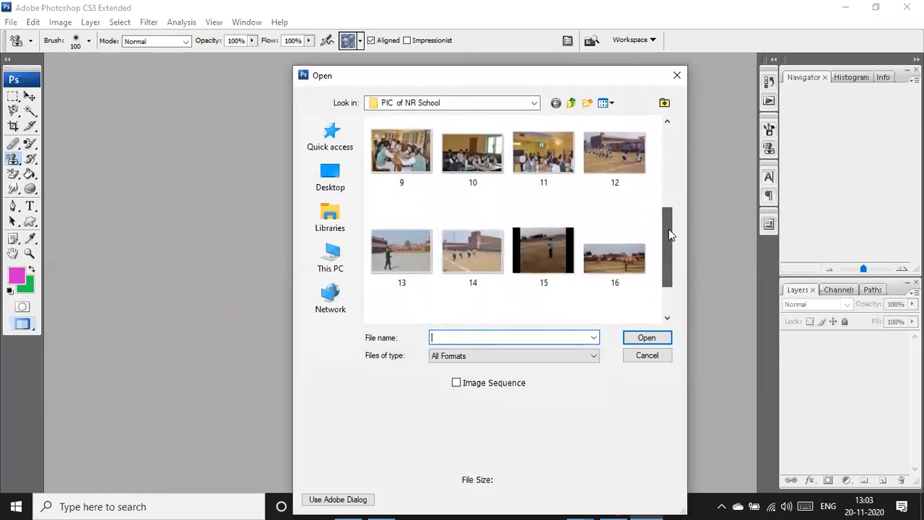
left_click(544, 253)
left_click(625, 337)
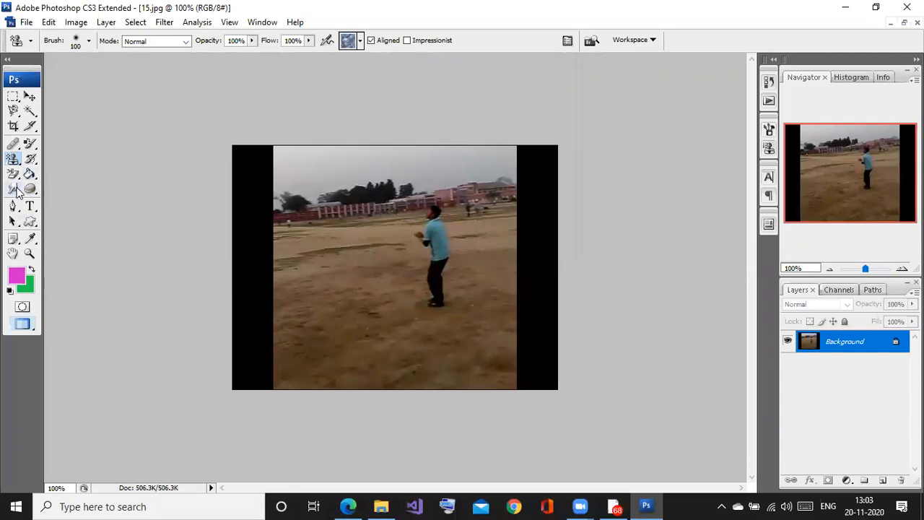
Switch to the Blur Tool and blur the person in the blue shirt and the building behind the head.
left_click(13, 190)
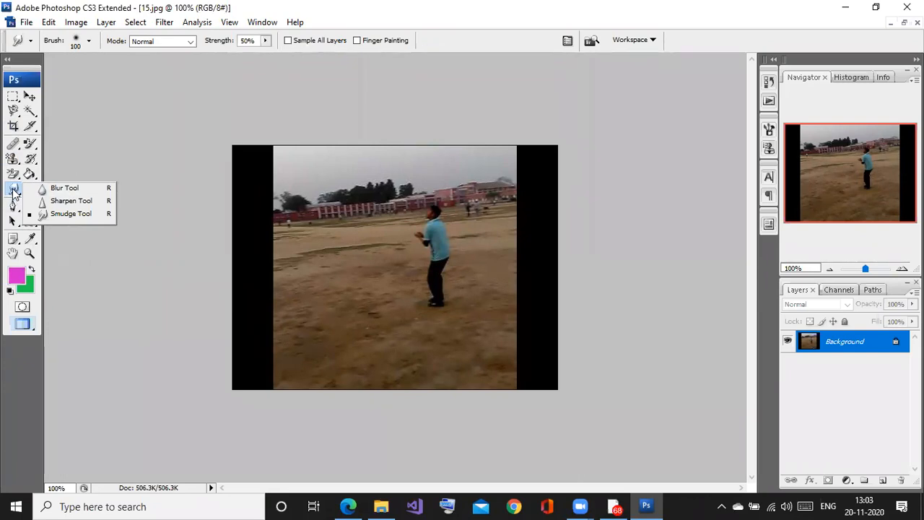
left_click(13, 192)
left_click(13, 191)
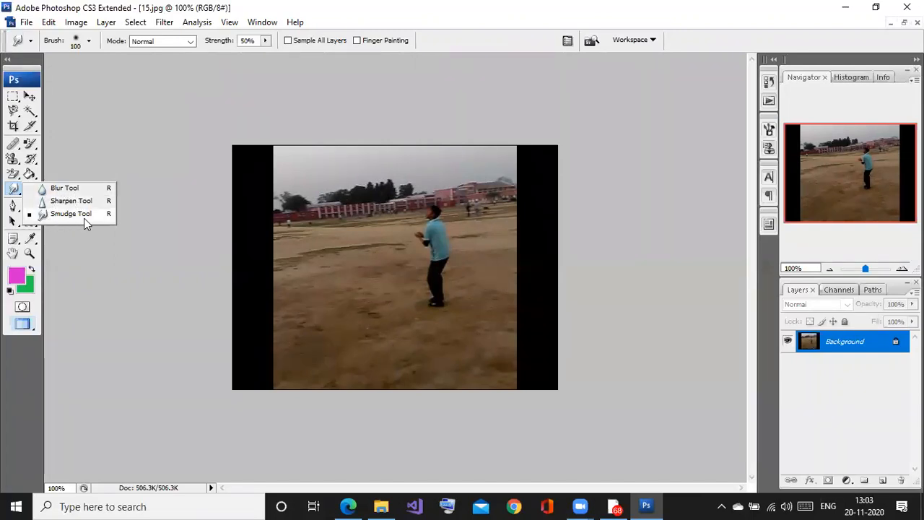
left_click(56, 191)
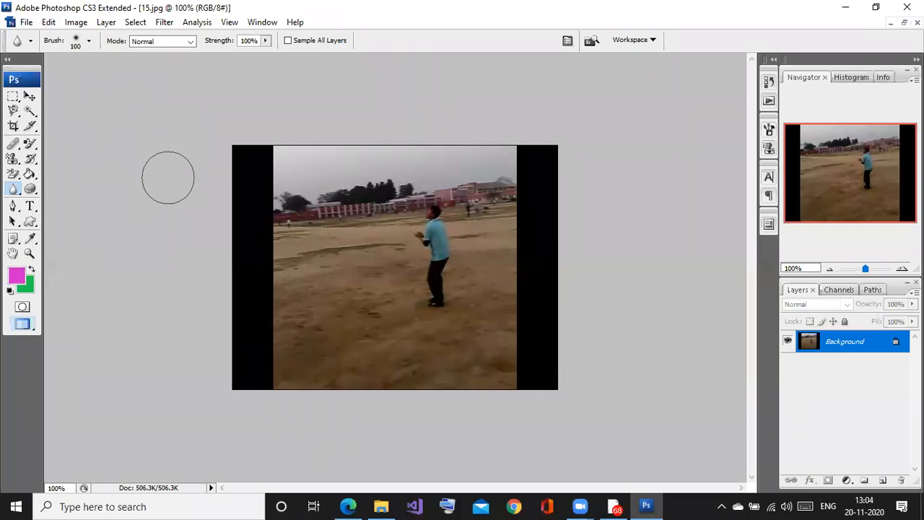
left_click(89, 42)
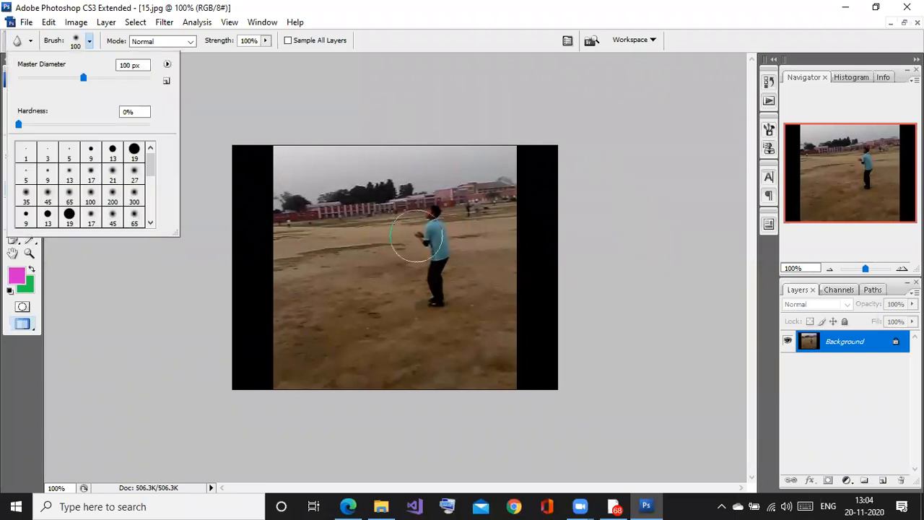
left_click(426, 231)
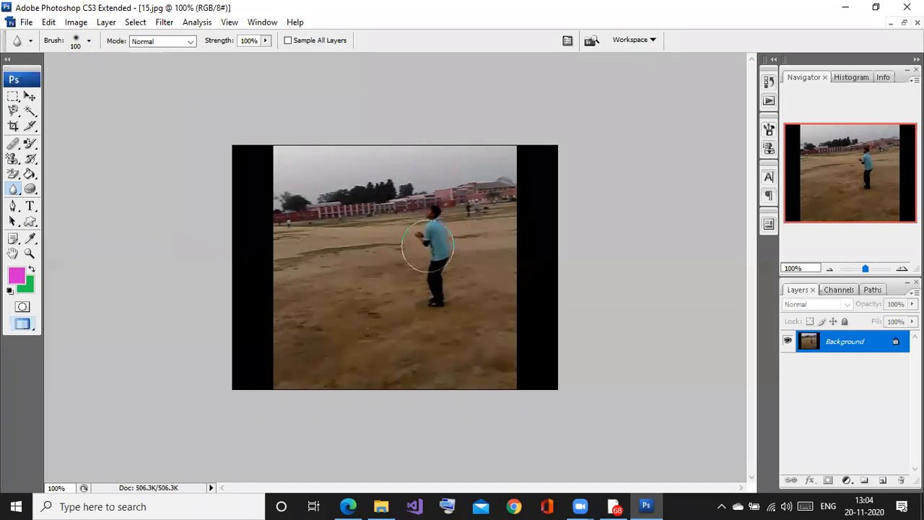
mouse_move(431, 235)
left_mouse_down()
mouse_move(434, 288)
mouse_move(420, 290)
mouse_move(418, 209)
mouse_move(445, 243)
mouse_move(442, 269)
mouse_move(422, 269)
mouse_move(418, 239)
mouse_move(429, 215)
mouse_move(438, 284)
mouse_move(423, 274)
mouse_move(420, 220)
mouse_move(429, 212)
mouse_move(447, 239)
mouse_move(440, 285)
mouse_move(423, 246)
mouse_move(437, 230)
mouse_move(446, 246)
mouse_move(420, 262)
mouse_move(436, 213)
mouse_move(434, 303)
mouse_move(433, 199)
mouse_move(449, 234)
mouse_move(429, 178)
mouse_move(447, 196)
mouse_move(434, 272)
mouse_move(420, 248)
mouse_move(428, 184)
mouse_move(448, 273)
mouse_move(420, 242)
mouse_move(440, 216)
mouse_move(443, 284)
mouse_move(434, 226)
mouse_move(417, 225)
mouse_move(425, 304)
mouse_move(447, 301)
mouse_move(458, 247)
mouse_move(439, 218)
mouse_move(430, 220)
mouse_move(418, 276)
left_mouse_up()
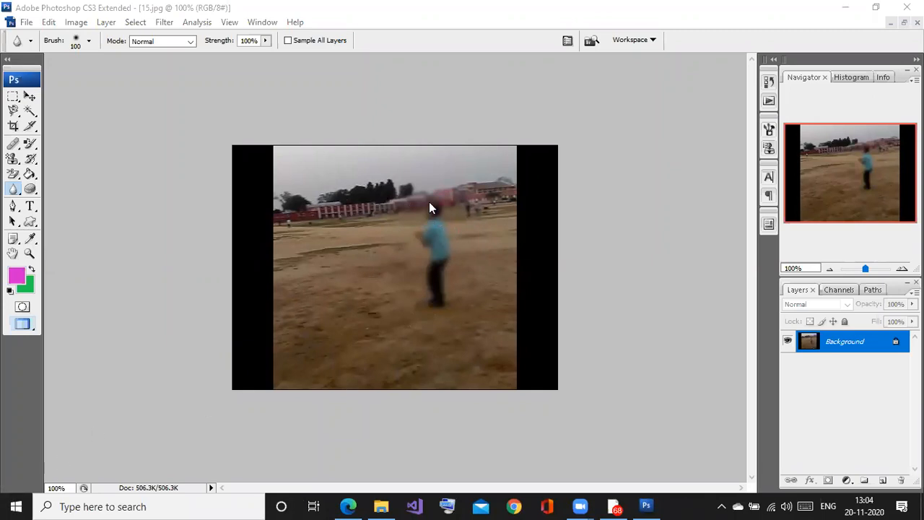
Blur the left end of the background building and the ground and trees next to it.
left_click(14, 189)
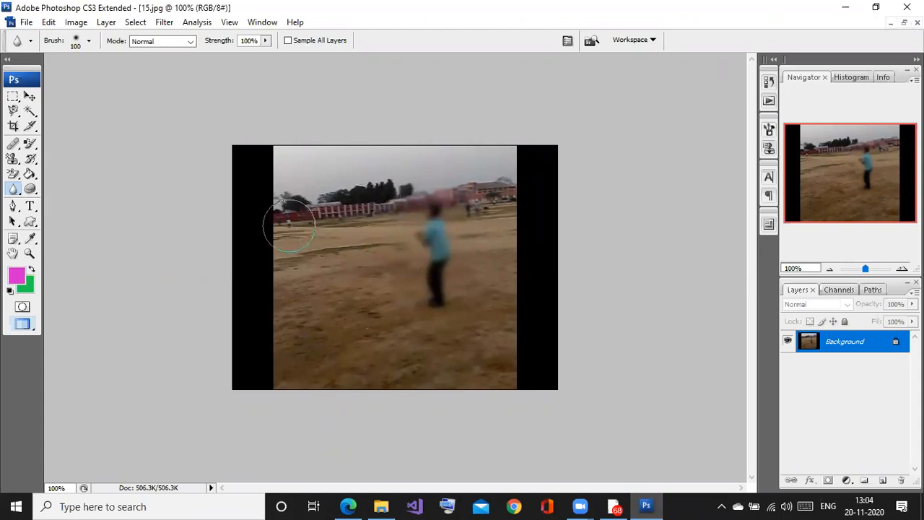
mouse_move(291, 226)
left_mouse_down()
mouse_move(283, 233)
mouse_move(292, 226)
left_mouse_up()
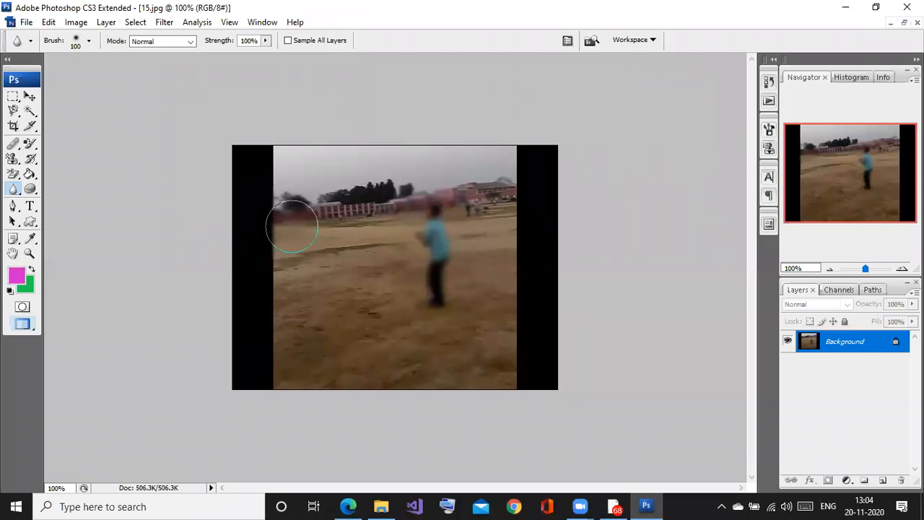
mouse_move(292, 227)
left_mouse_down()
mouse_move(267, 203)
mouse_move(358, 203)
left_mouse_up()
left_click(14, 190)
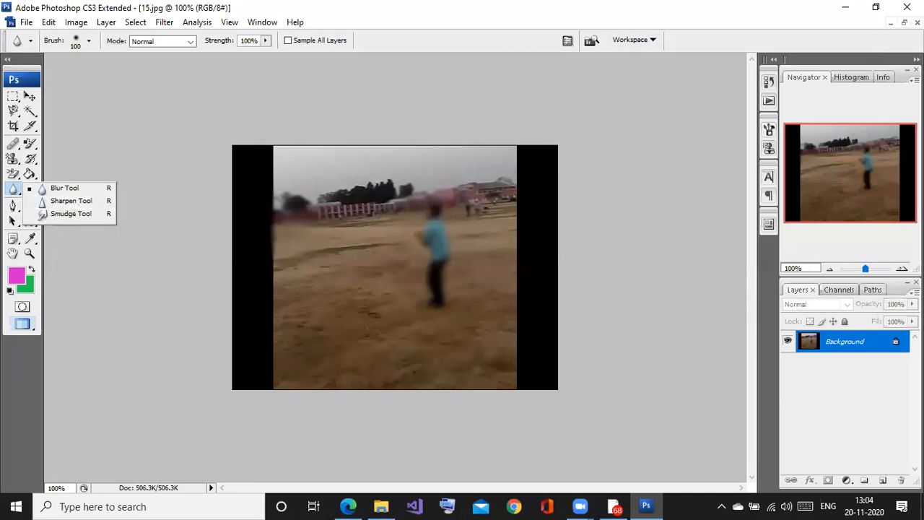
Close image 15 without saving and open image 17 from the PIC of NR School folder.
key("ctrl+w")
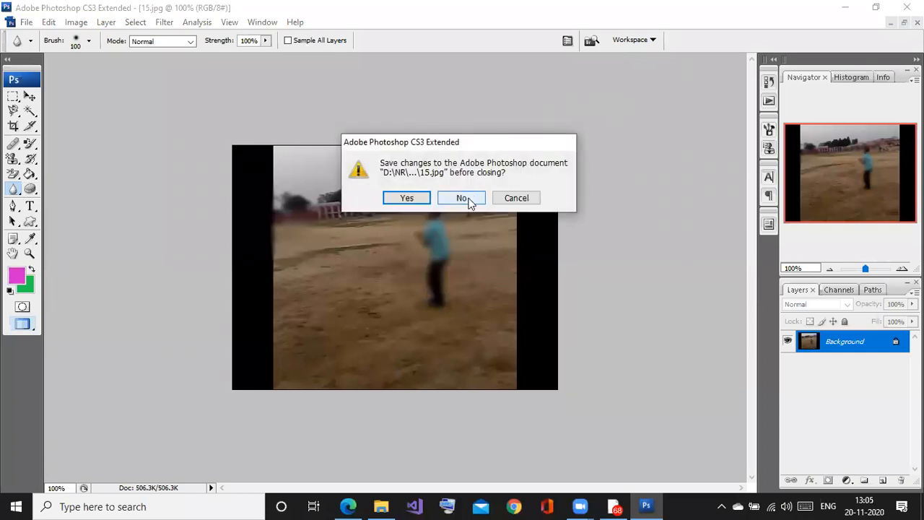
left_click(466, 198)
left_click(9, 22)
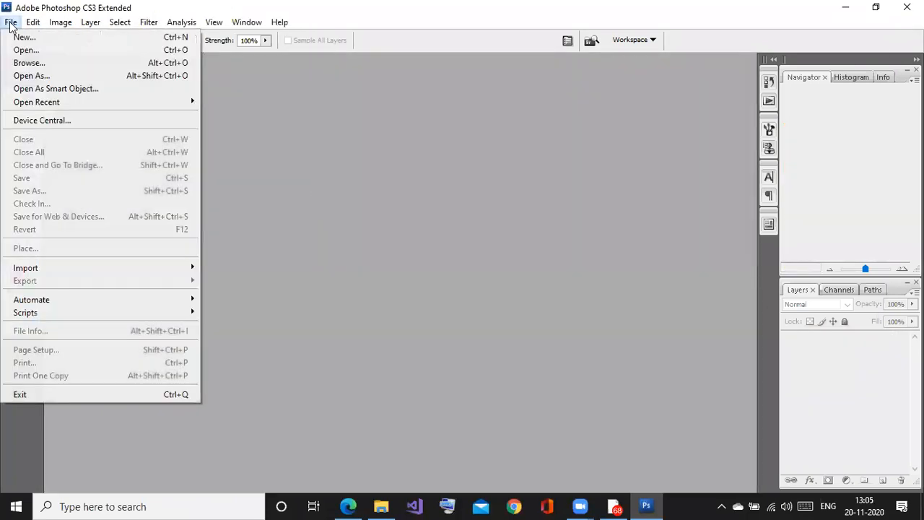
left_click(29, 51)
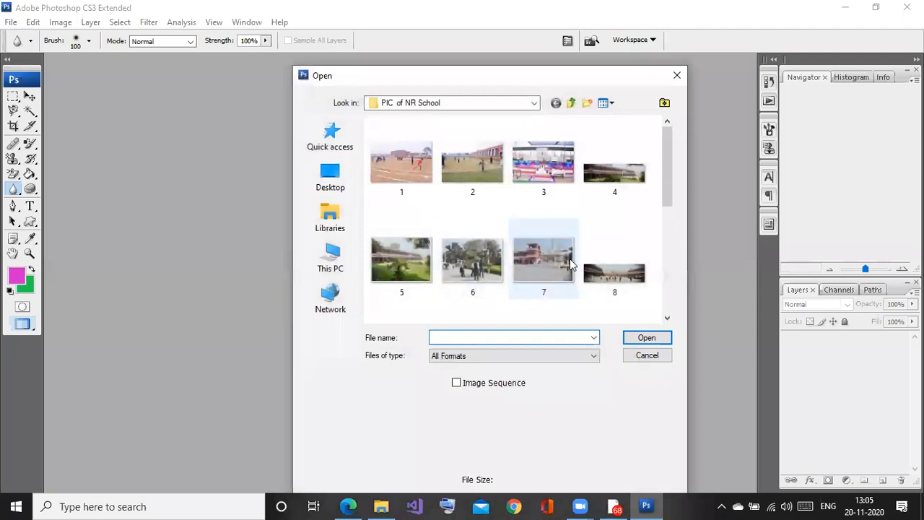
left_click_drag(666, 157, 654, 274)
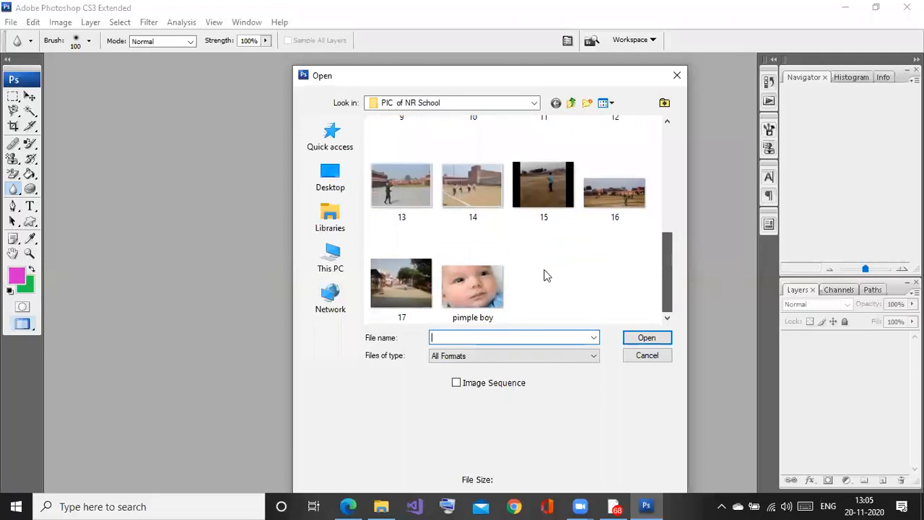
left_click(410, 288)
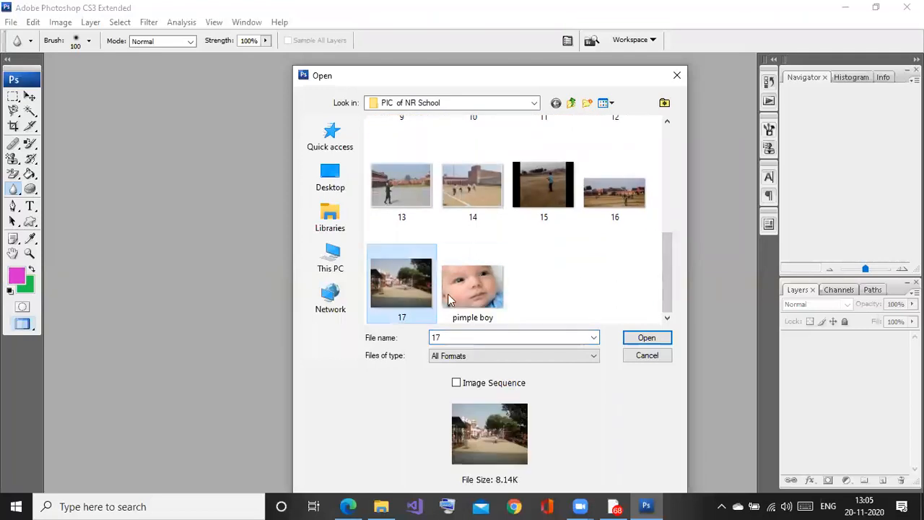
left_click(631, 337)
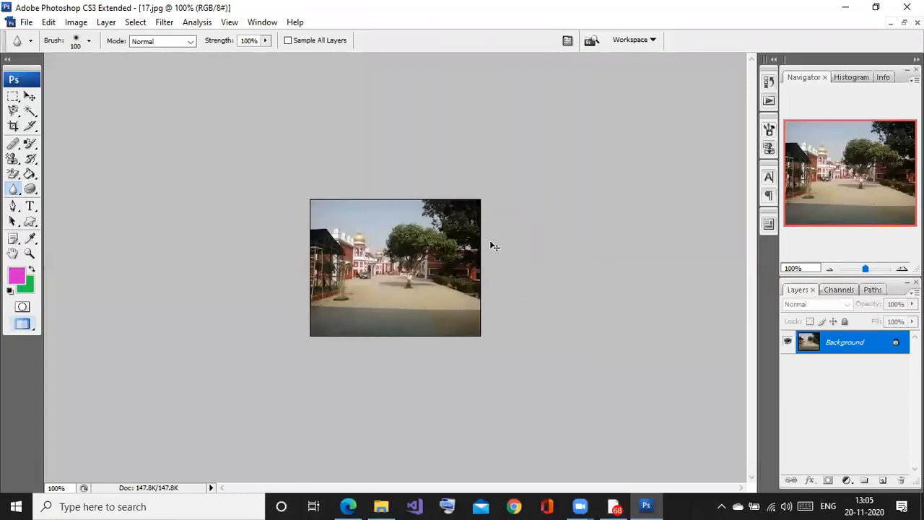
Switch to the Sharpen Tool and set its brush to the soft 65 px preset.
key("ctrl+plus")
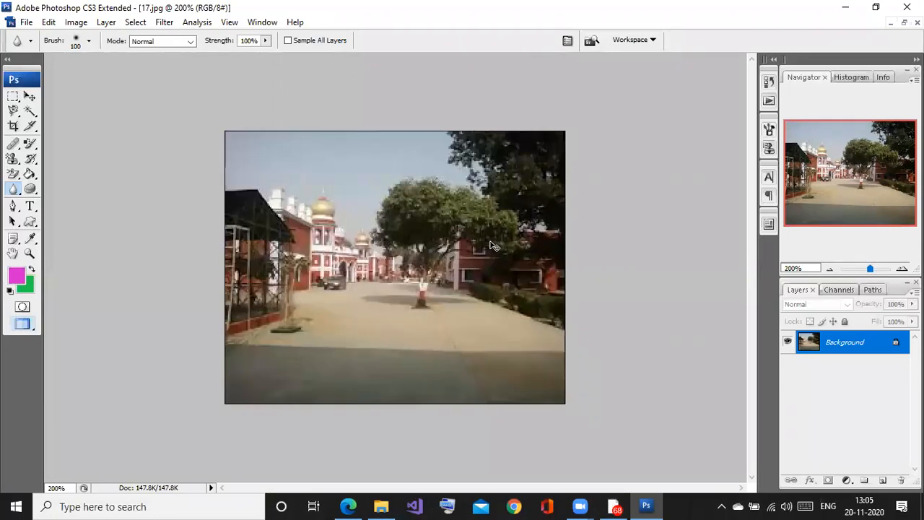
key("ctrl+plus")
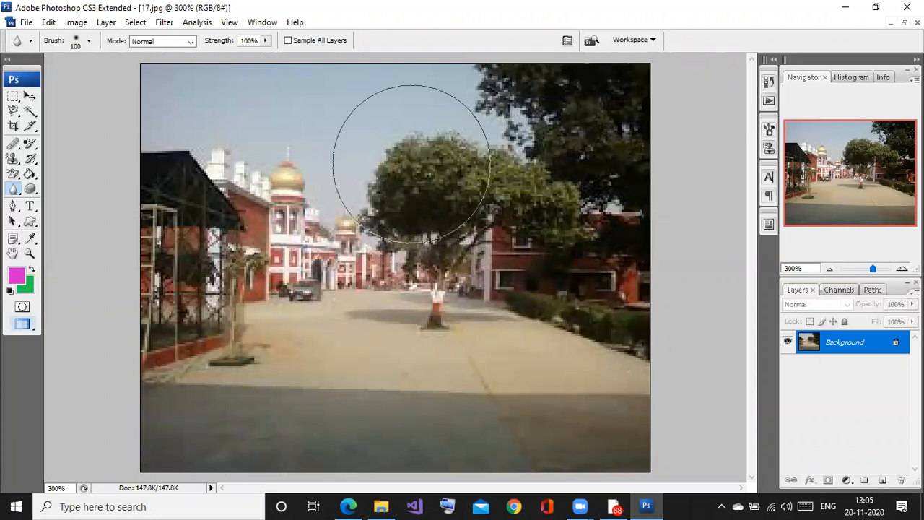
left_click(14, 190)
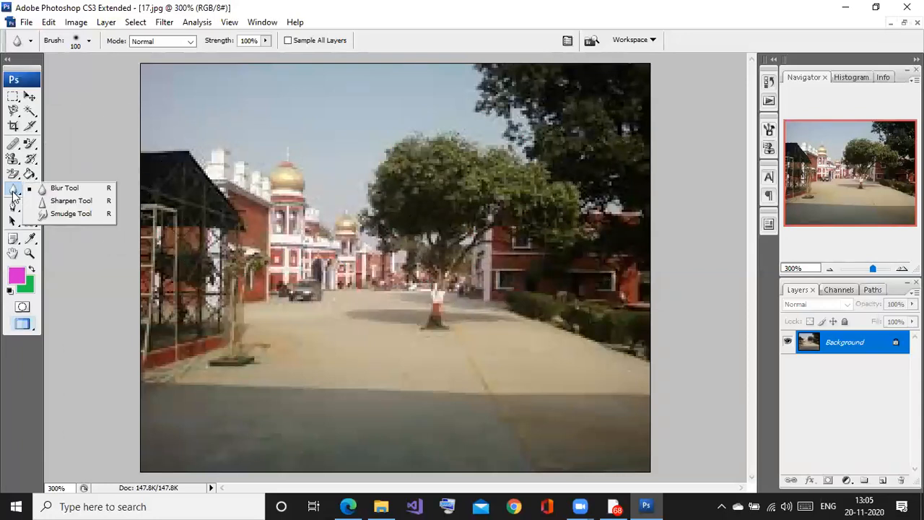
left_click(58, 203)
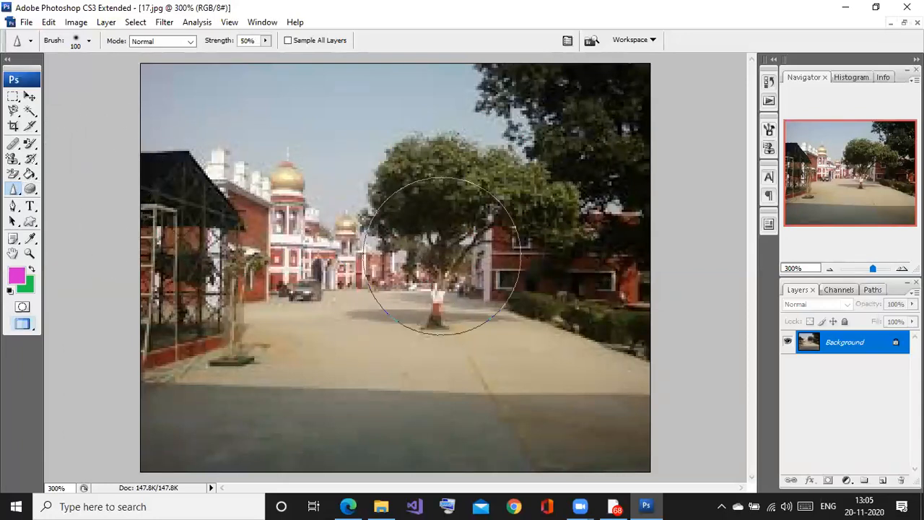
left_click(91, 42)
left_click(69, 194)
Sharpen the foliage of the tree in the middle of the courtyard.
mouse_move(424, 193)
left_mouse_down()
mouse_move(390, 193)
mouse_move(464, 199)
mouse_move(504, 161)
mouse_move(419, 213)
mouse_move(313, 164)
mouse_move(475, 213)
mouse_move(422, 194)
mouse_move(433, 191)
mouse_move(417, 183)
mouse_move(425, 196)
mouse_move(468, 180)
mouse_move(512, 199)
mouse_move(513, 234)
mouse_move(431, 231)
mouse_move(455, 190)
left_mouse_up()
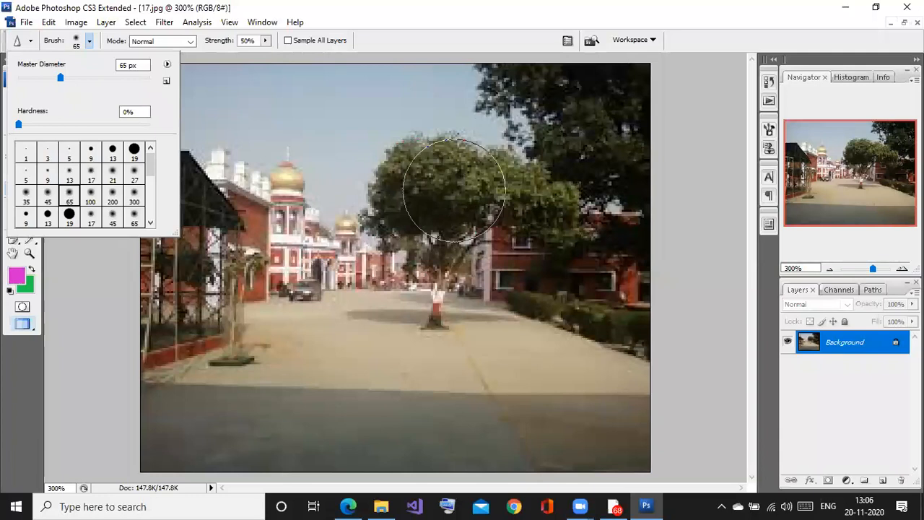
mouse_move(454, 189)
left_mouse_down()
mouse_move(462, 168)
mouse_move(431, 188)
left_mouse_up()
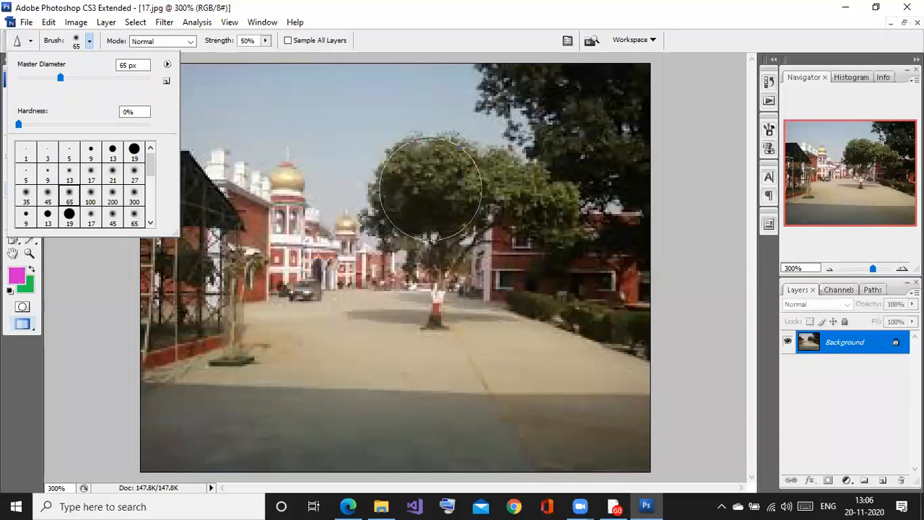
left_click(430, 189)
mouse_move(494, 190)
left_mouse_down()
mouse_move(545, 227)
mouse_move(548, 220)
mouse_move(477, 184)
mouse_move(437, 183)
mouse_move(416, 194)
mouse_move(421, 242)
left_mouse_up()
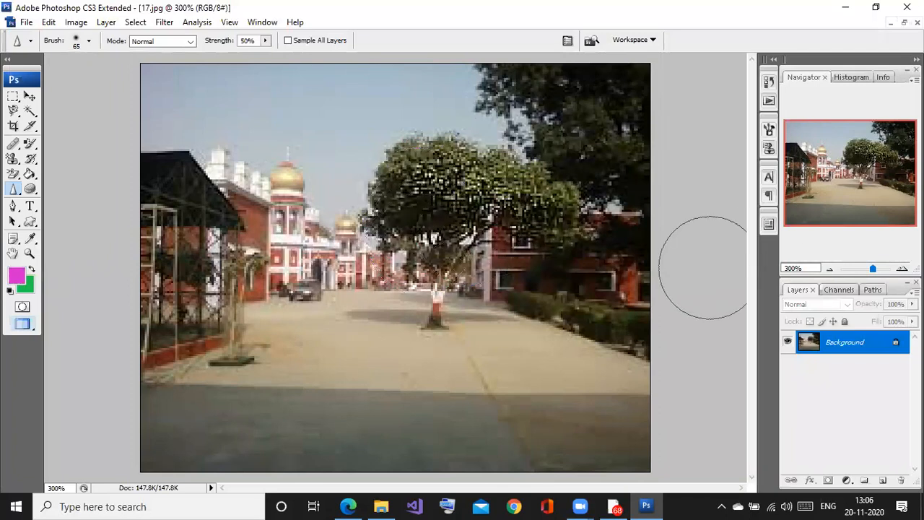
mouse_move(517, 177)
left_mouse_down()
mouse_move(461, 160)
mouse_move(486, 188)
mouse_move(512, 129)
mouse_move(463, 156)
mouse_move(494, 165)
mouse_move(458, 144)
mouse_move(451, 211)
mouse_move(497, 186)
mouse_move(427, 189)
mouse_move(414, 209)
mouse_move(556, 210)
mouse_move(470, 266)
mouse_move(507, 210)
mouse_move(483, 189)
mouse_move(471, 217)
mouse_move(532, 200)
mouse_move(485, 201)
mouse_move(499, 217)
mouse_move(438, 196)
left_mouse_up()
key("ctrl+minus")
key("ctrl+minus")
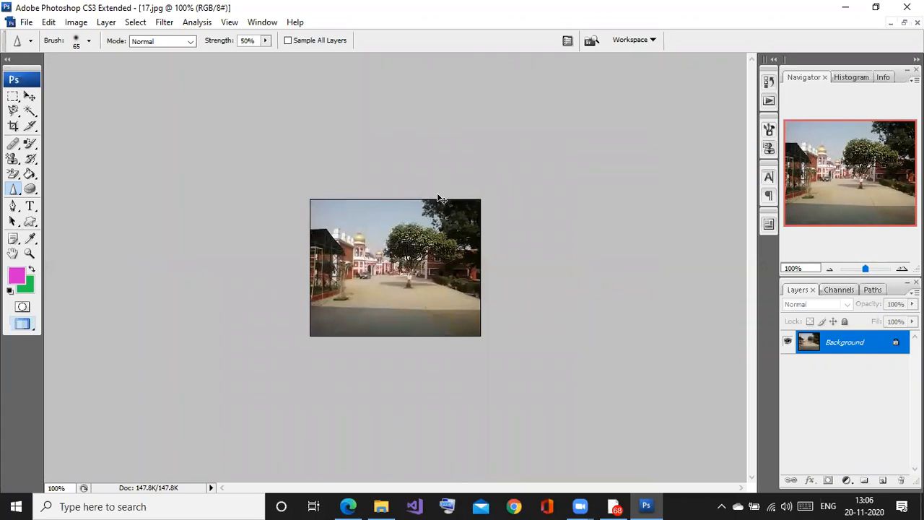
Sharpen the dark tree foliage in the upper right corner of the photo.
key("ctrl+plus")
mouse_move(439, 194)
left_mouse_down()
mouse_move(526, 151)
mouse_move(546, 172)
mouse_move(532, 155)
mouse_move(532, 178)
mouse_move(528, 163)
mouse_move(498, 165)
mouse_move(488, 149)
mouse_move(527, 148)
mouse_move(532, 192)
mouse_move(522, 213)
left_mouse_up()
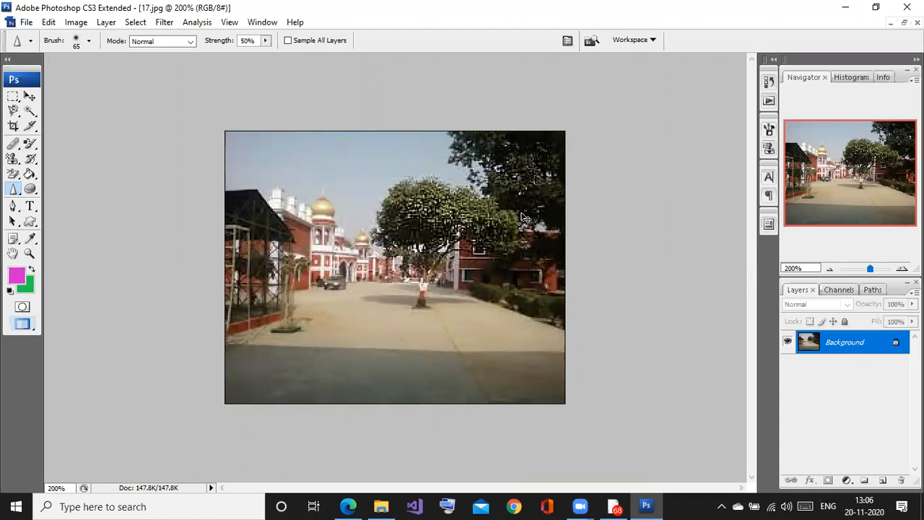
key("ctrl+plus")
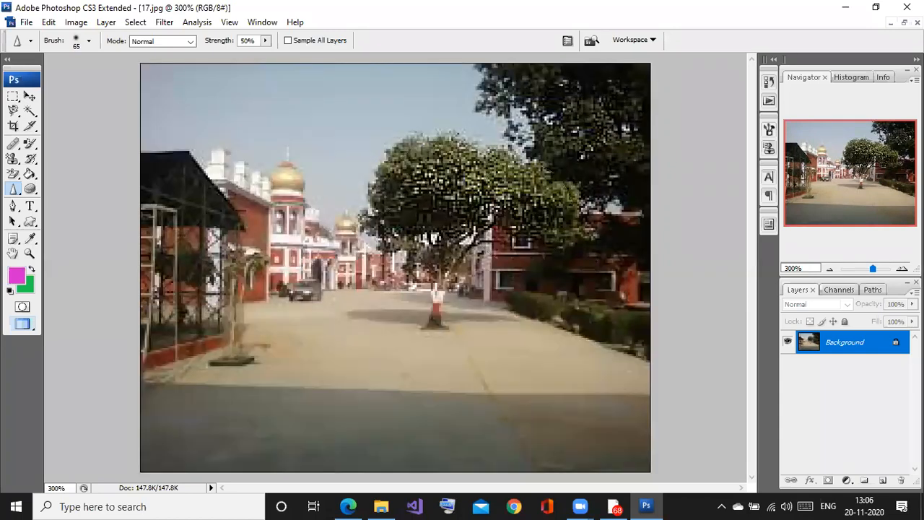
mouse_move(629, 140)
left_mouse_down()
mouse_move(611, 161)
mouse_move(624, 158)
mouse_move(596, 148)
mouse_move(581, 120)
mouse_move(588, 162)
mouse_move(596, 108)
mouse_move(548, 87)
mouse_move(574, 85)
left_mouse_up()
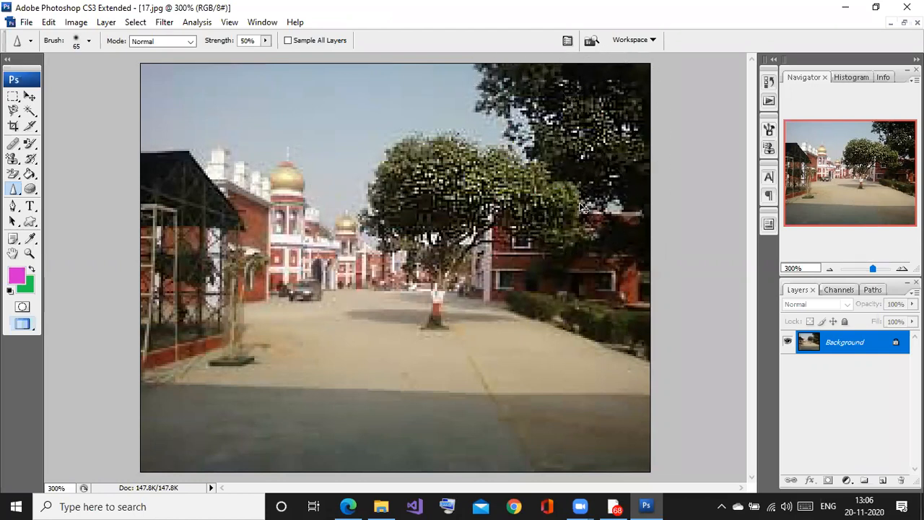
key("ctrl+minus")
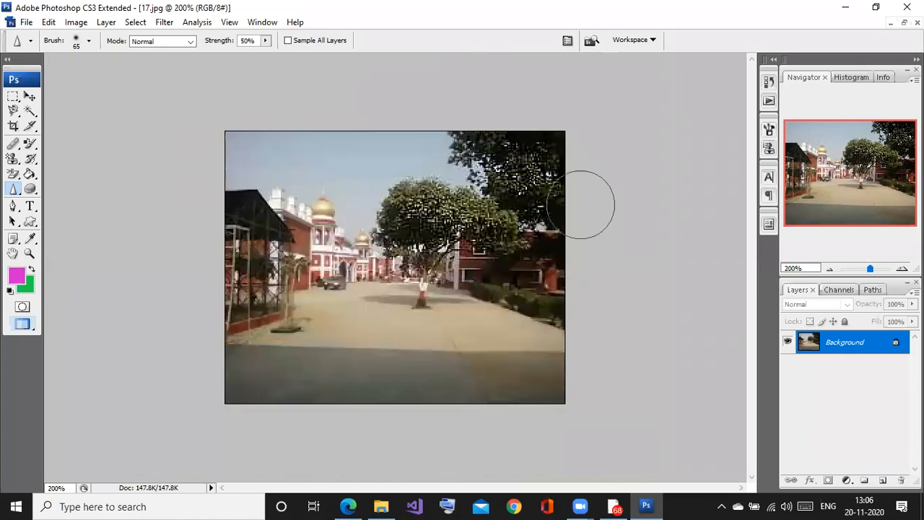
mouse_move(581, 204)
left_mouse_down()
mouse_move(530, 188)
mouse_move(538, 180)
mouse_move(562, 189)
mouse_move(506, 154)
mouse_move(558, 197)
mouse_move(528, 186)
mouse_move(441, 214)
mouse_move(528, 159)
mouse_move(553, 184)
mouse_move(509, 209)
mouse_move(521, 183)
mouse_move(451, 236)
mouse_move(548, 224)
mouse_move(433, 202)
mouse_move(470, 204)
mouse_move(466, 229)
mouse_move(484, 206)
left_mouse_up()
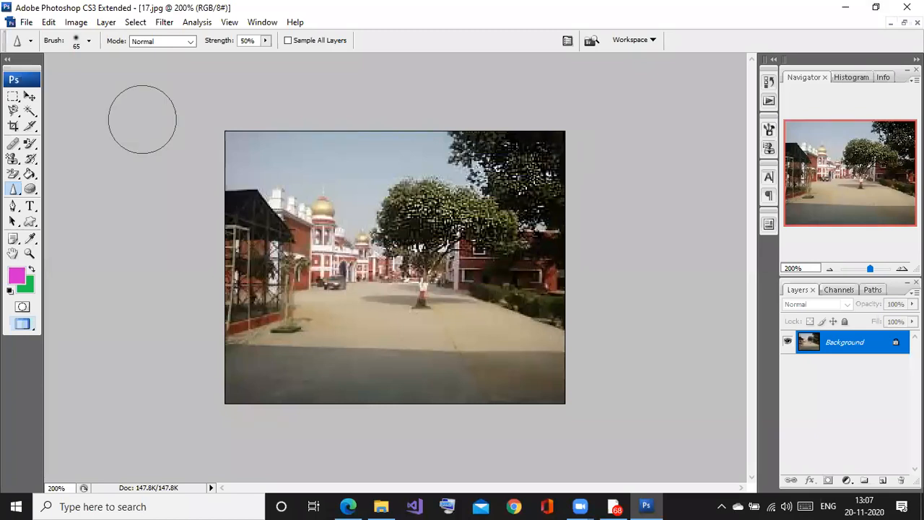
Close image 17 without saving and open image 1 from the PIC of NR School folder.
right_click(13, 189)
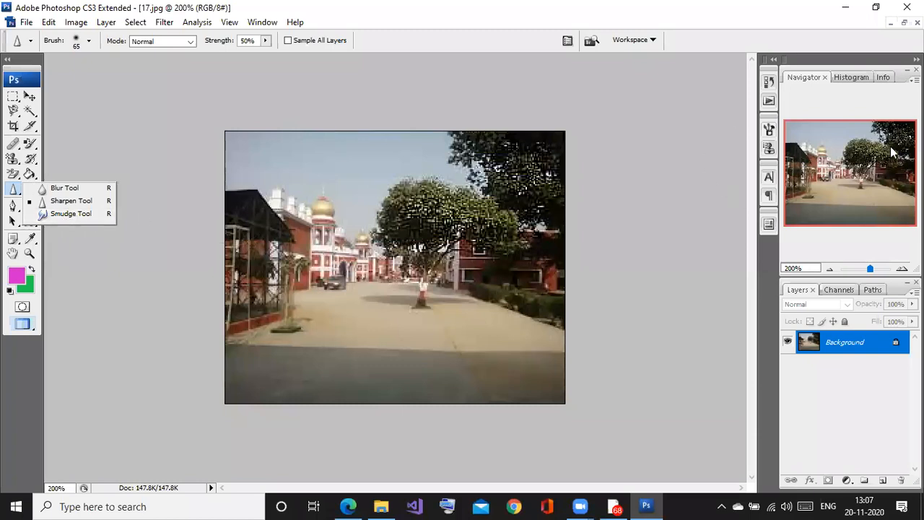
left_click(917, 23)
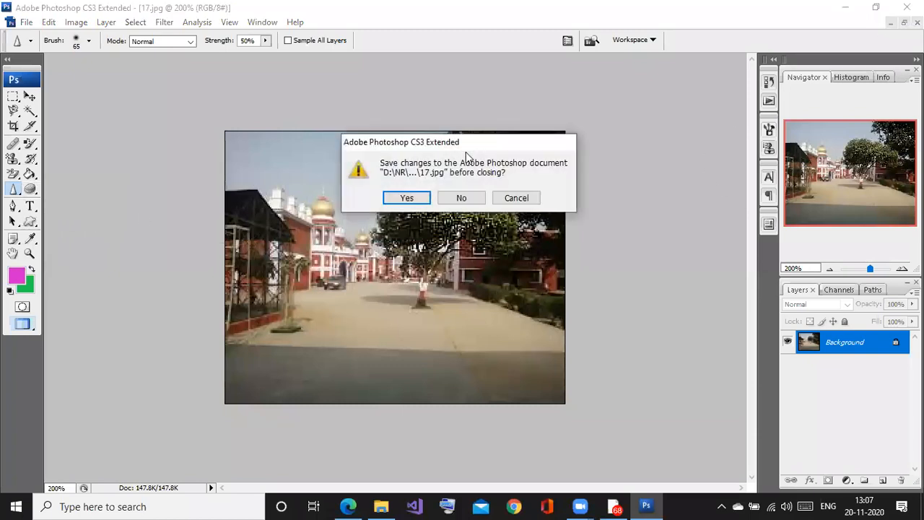
left_click(465, 199)
left_click(10, 23)
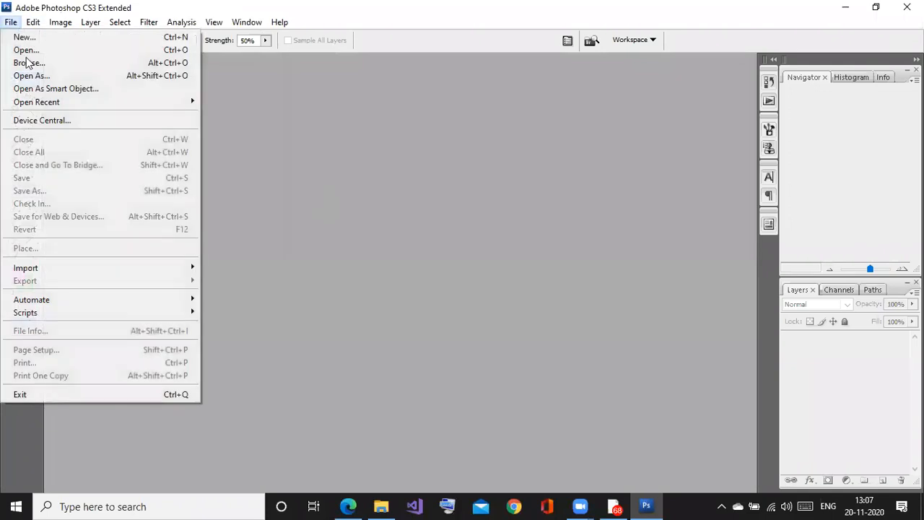
left_click(40, 52)
left_click(399, 160)
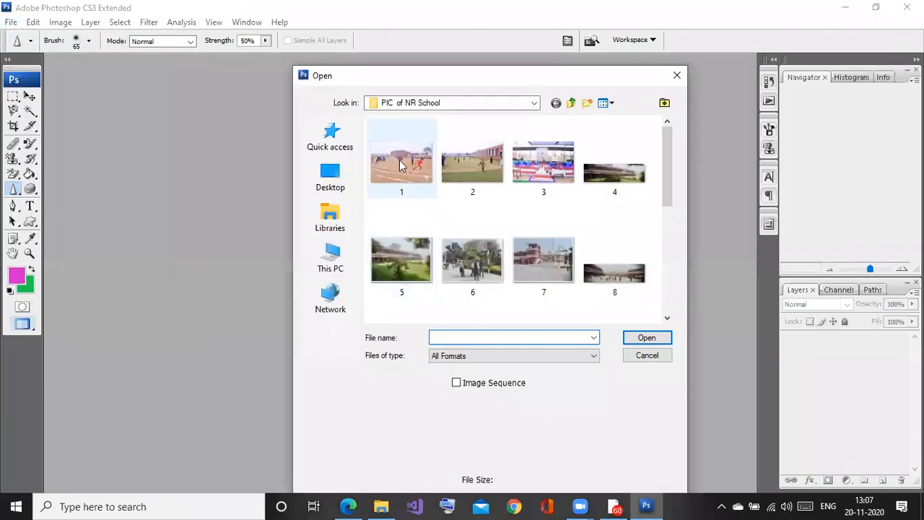
left_click(637, 341)
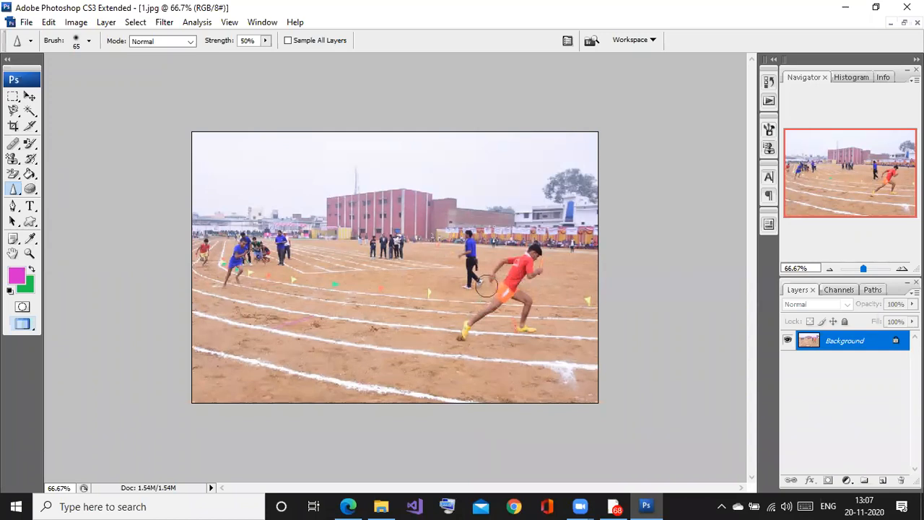
Switch to the Smudge Tool and smear the trailing edges of the red-shirted runner and the blue-shirted runner at the far left for a motion effect.
right_click(13, 188)
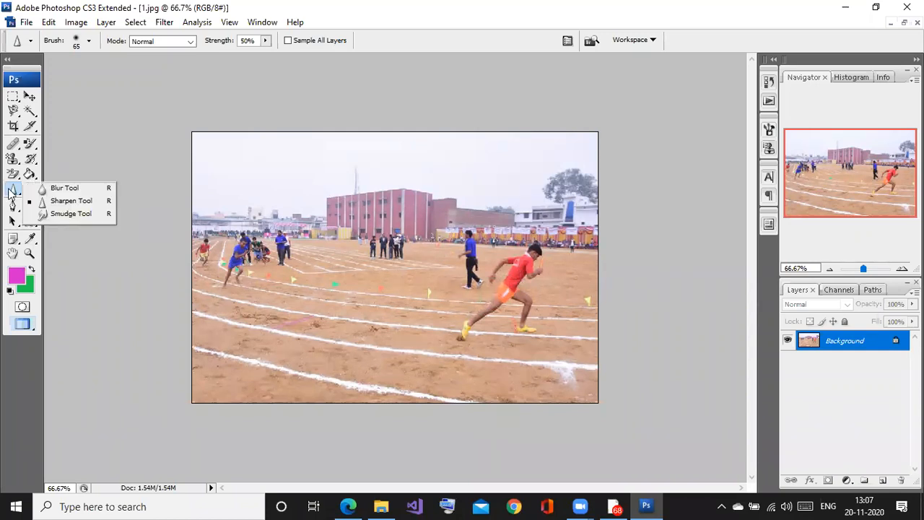
left_click(58, 212)
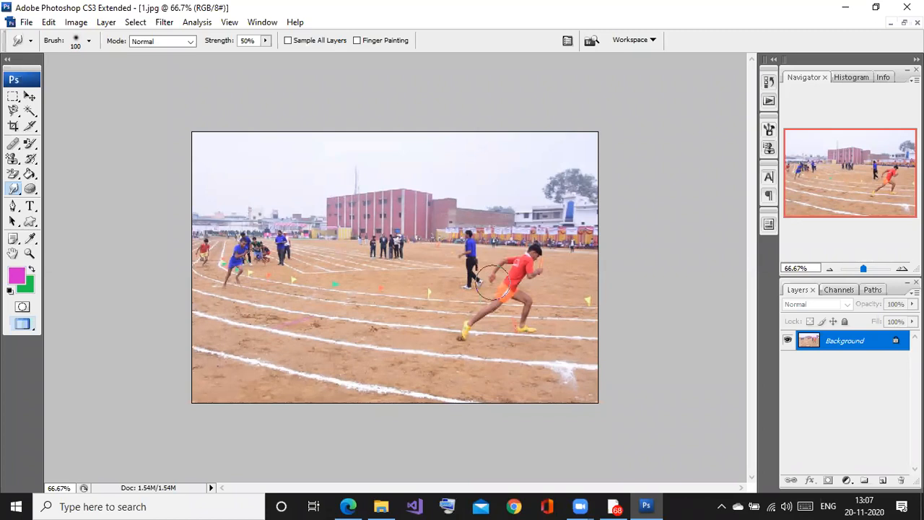
left_click_drag(494, 281, 478, 285)
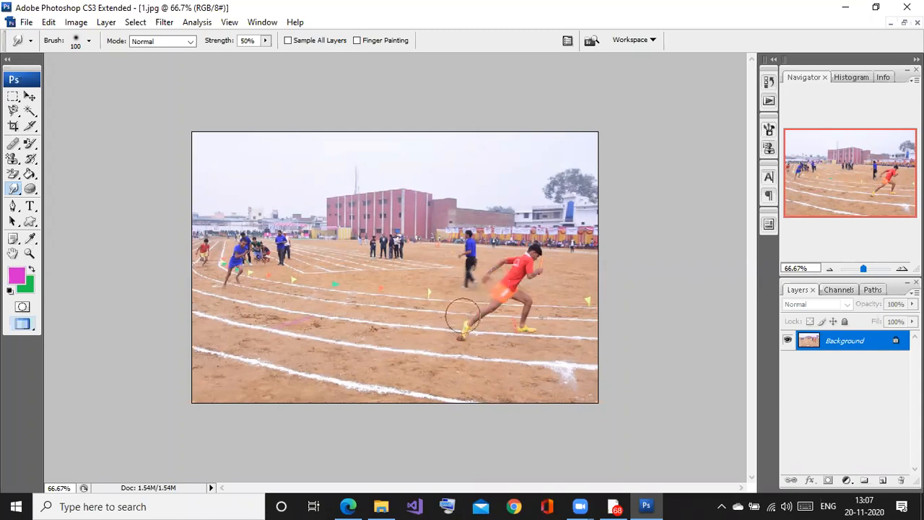
left_click_drag(467, 310, 429, 309)
left_click_drag(521, 245, 497, 245)
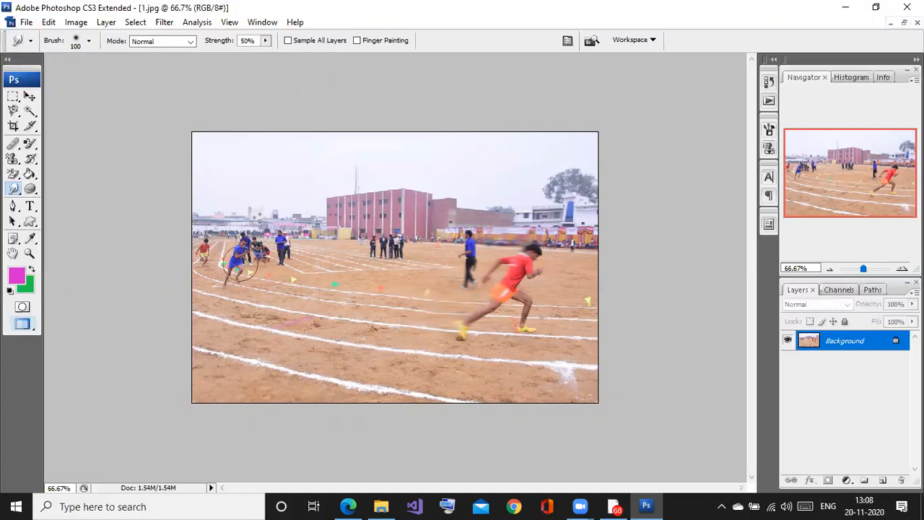
mouse_move(219, 250)
left_mouse_down()
mouse_move(228, 268)
mouse_move(204, 276)
left_mouse_up()
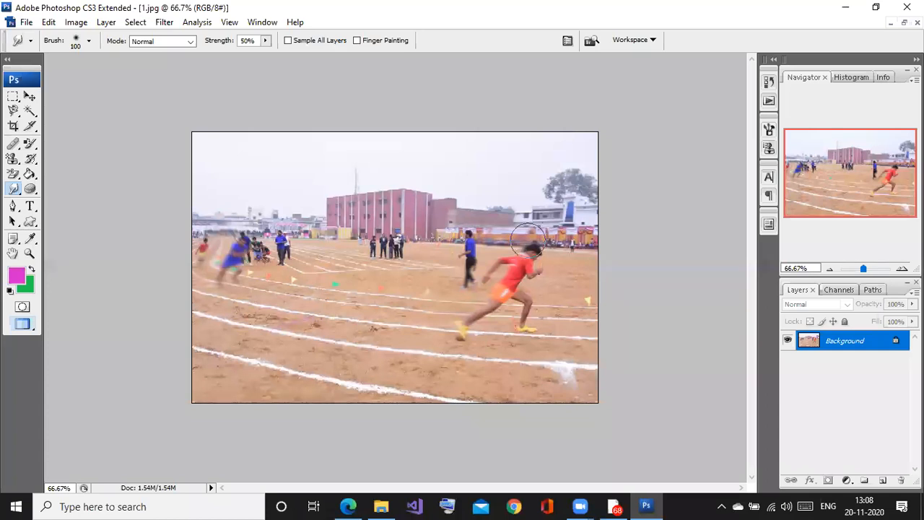
Switch to the textbook PDF in Edge, review the Sharpen, Smudge, Type Tool and Warping Text sections, and return to Photoshop.
left_click(348, 506)
scroll(369, 324, "down", 1)
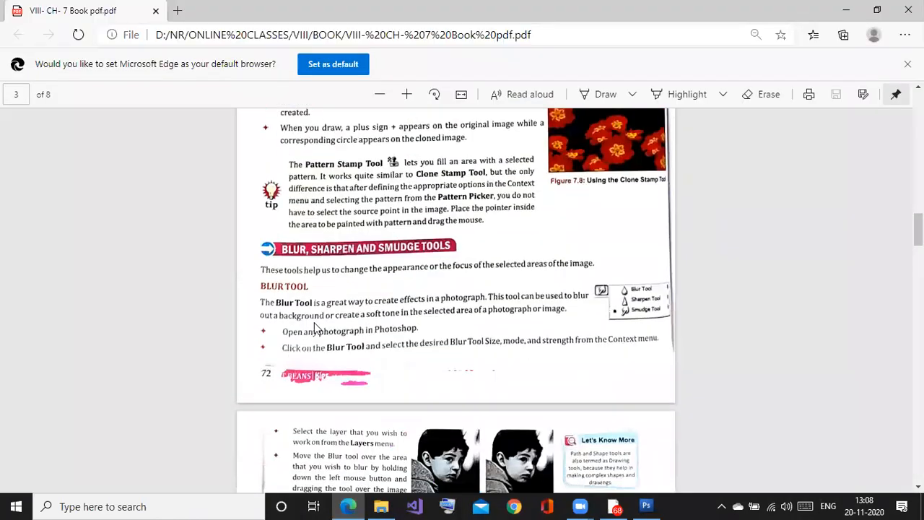
scroll(321, 290, "down", 3)
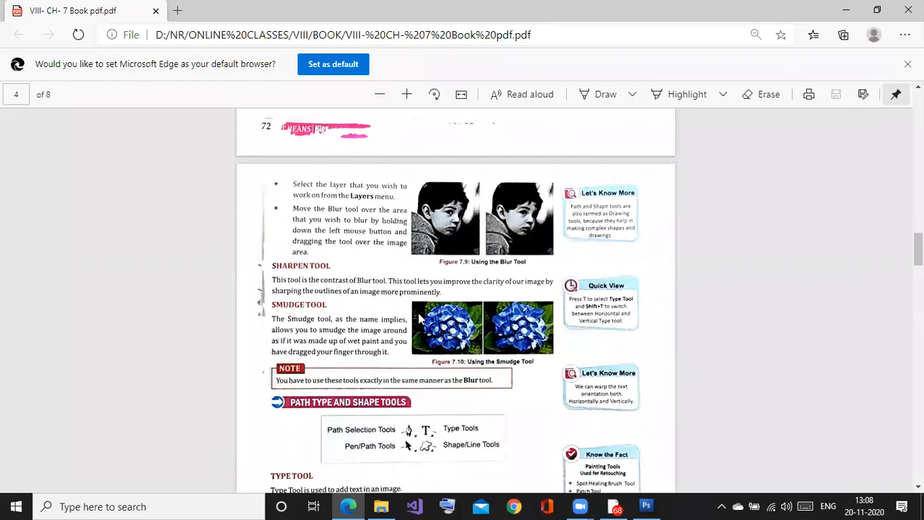
scroll(388, 334, "down", 1)
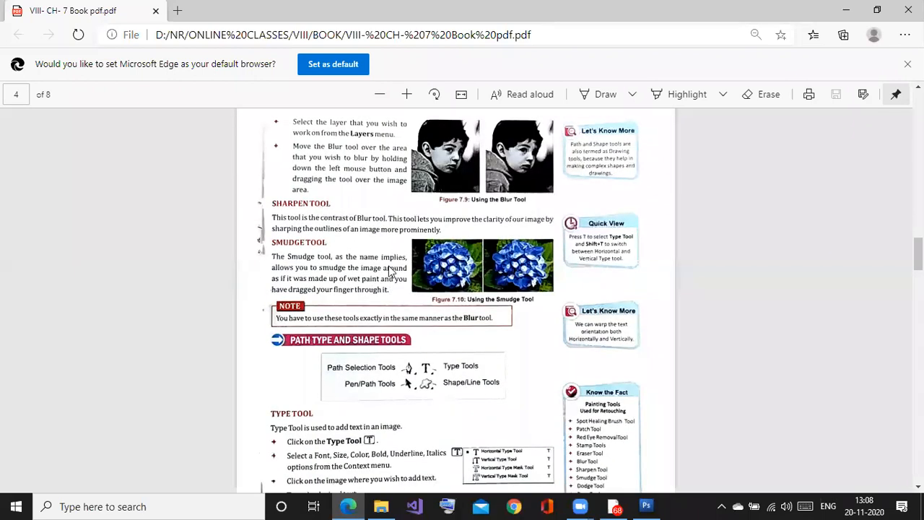
scroll(376, 285, "down", 1)
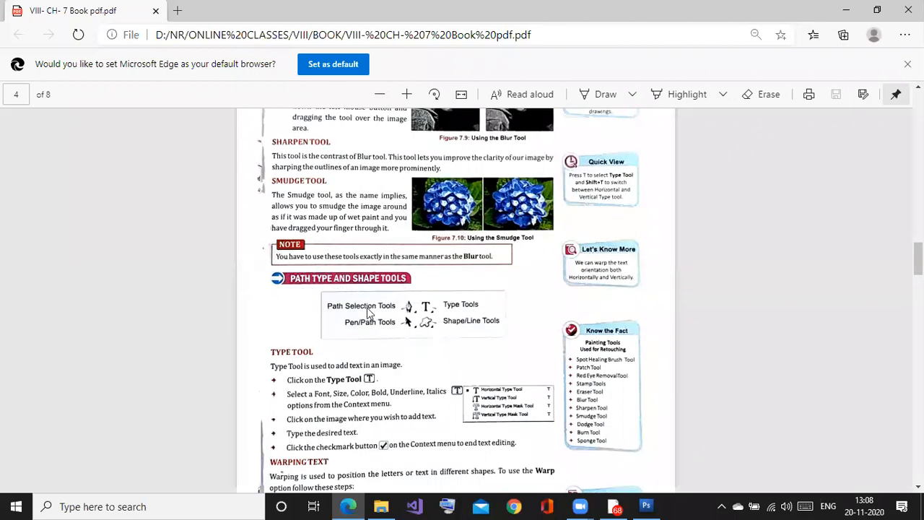
scroll(333, 312, "down", 1)
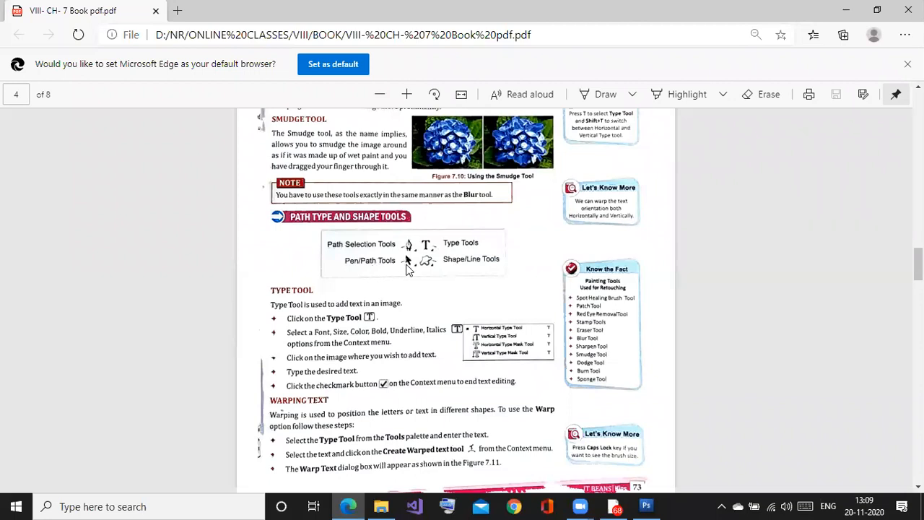
scroll(412, 282, "down", 1)
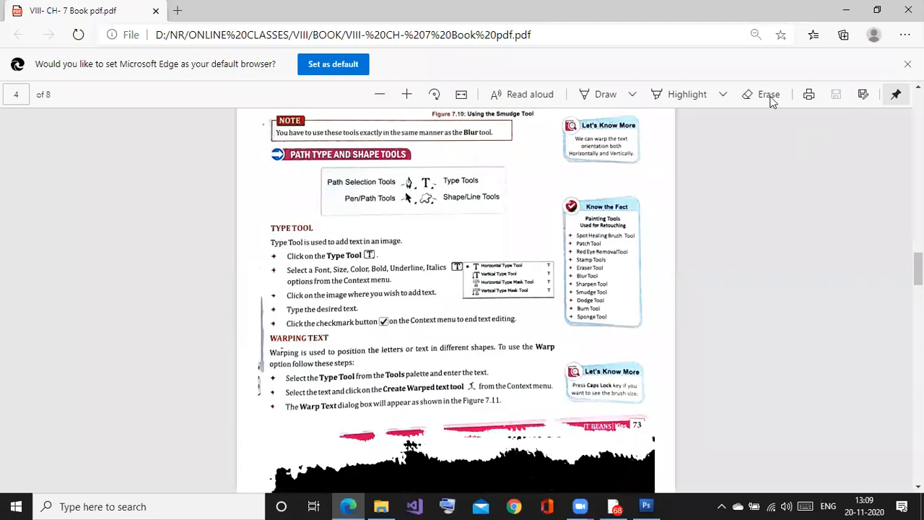
left_click(847, 13)
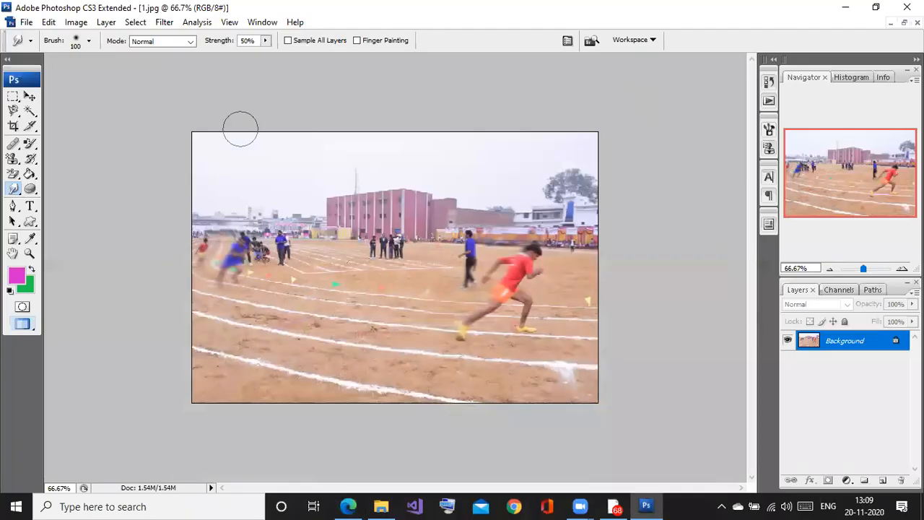
Close image 1 without saving and open image 7 from the PIC of NR School folder.
left_click(917, 23)
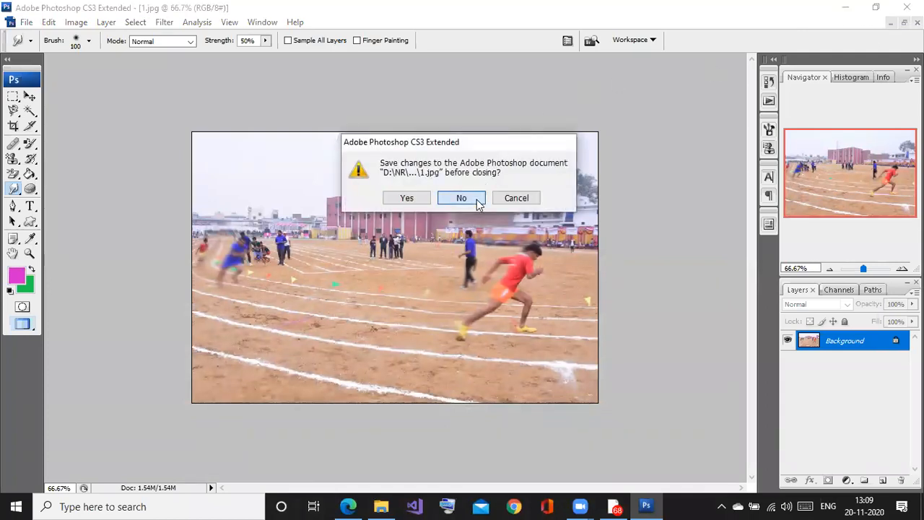
left_click(461, 198)
left_click(10, 22)
left_click(10, 23)
left_click(11, 22)
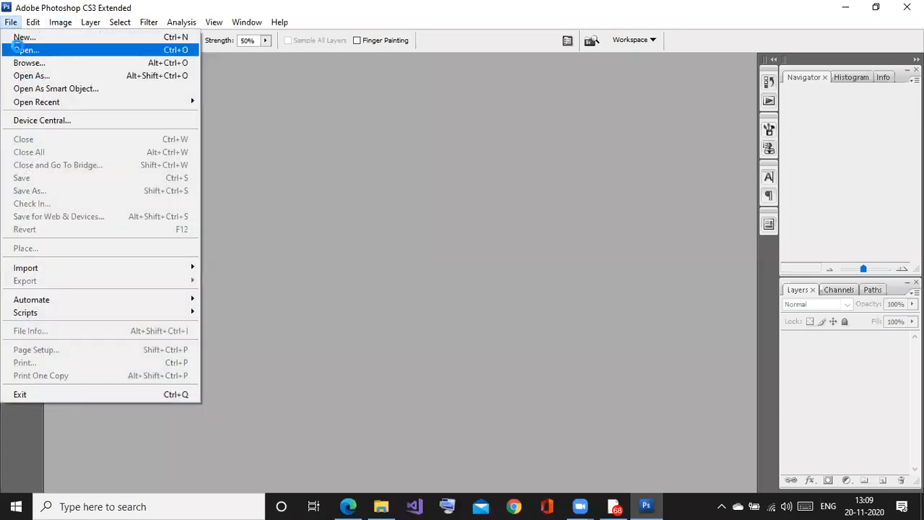
left_click(19, 50)
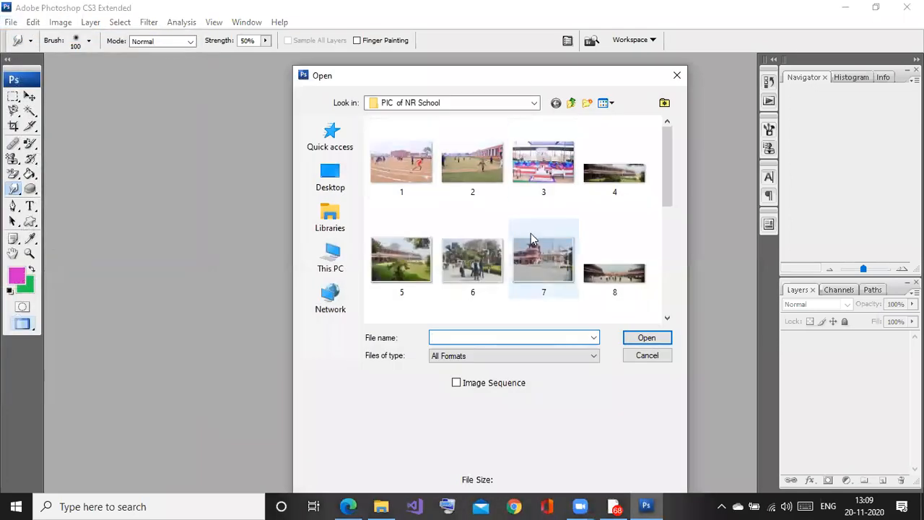
left_click(561, 290)
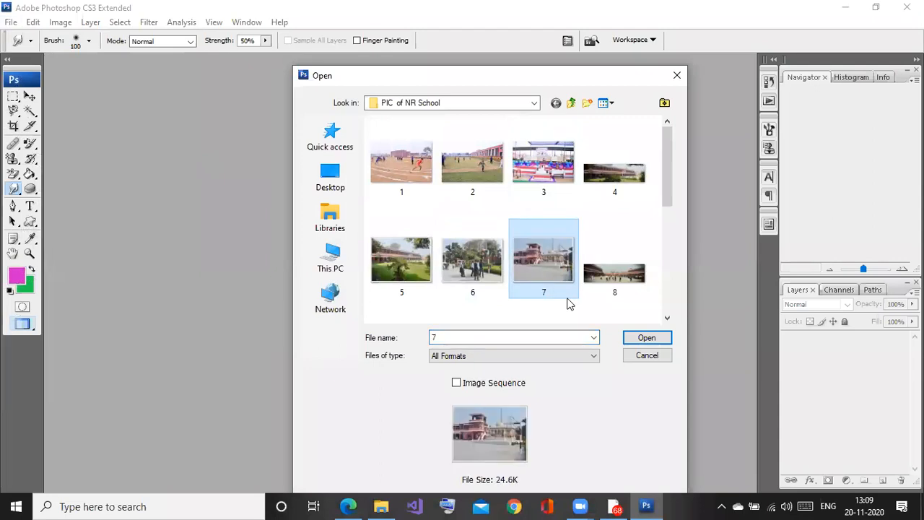
left_click(647, 337)
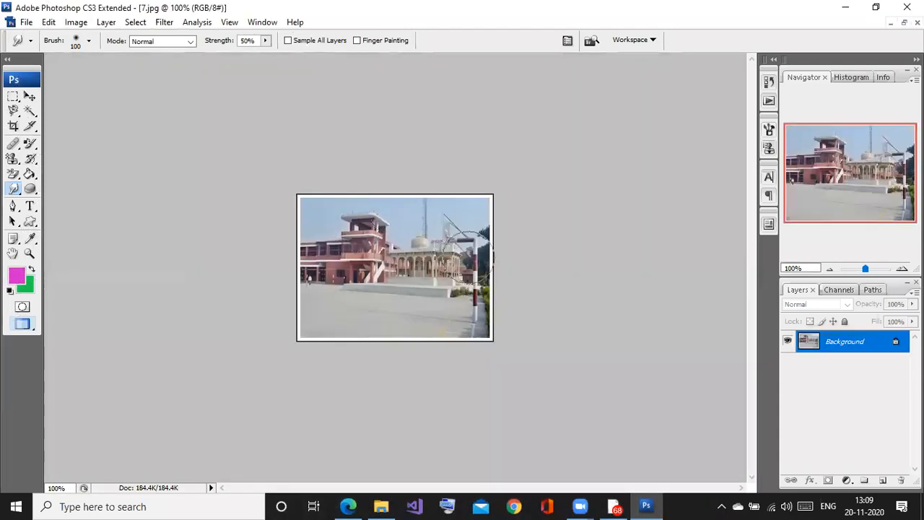
Start a horizontal text on the pavement of the school photo, with the Pristina font at 11 pt.
key("ctrl+plus")
key("ctrl+plus")
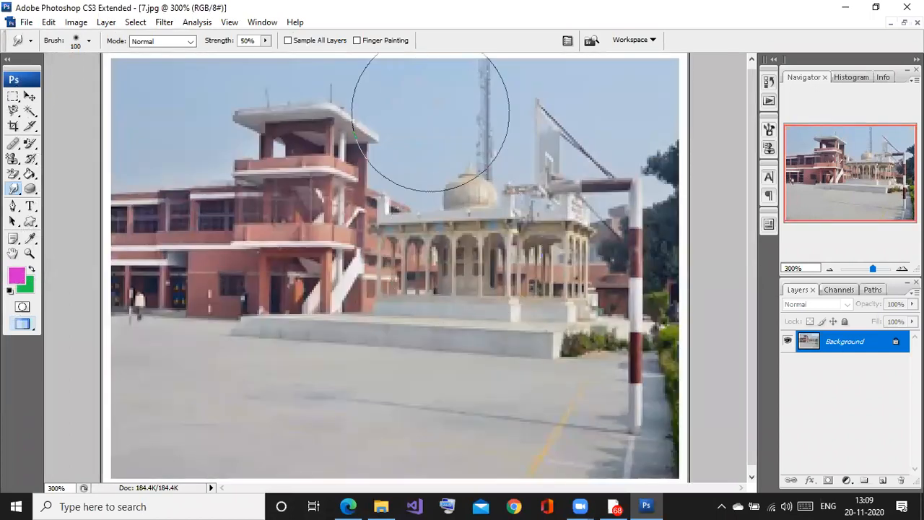
left_click(30, 207)
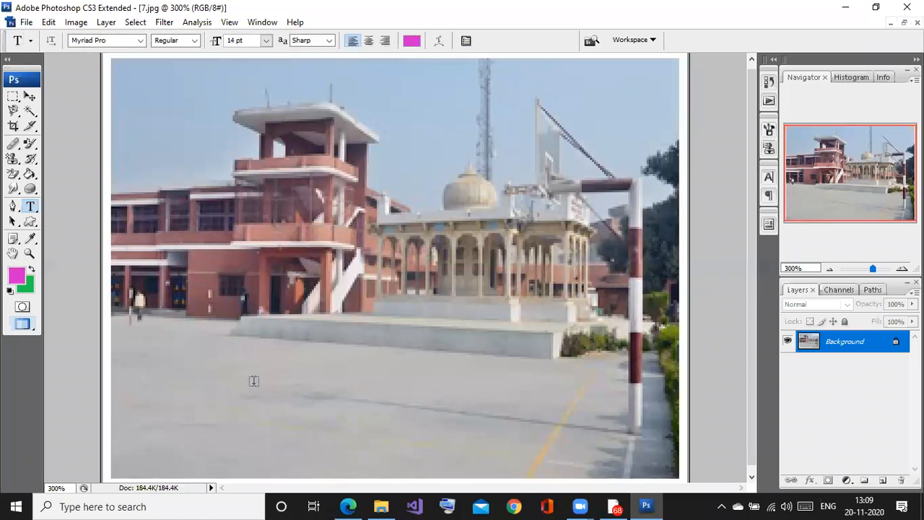
left_click(181, 380)
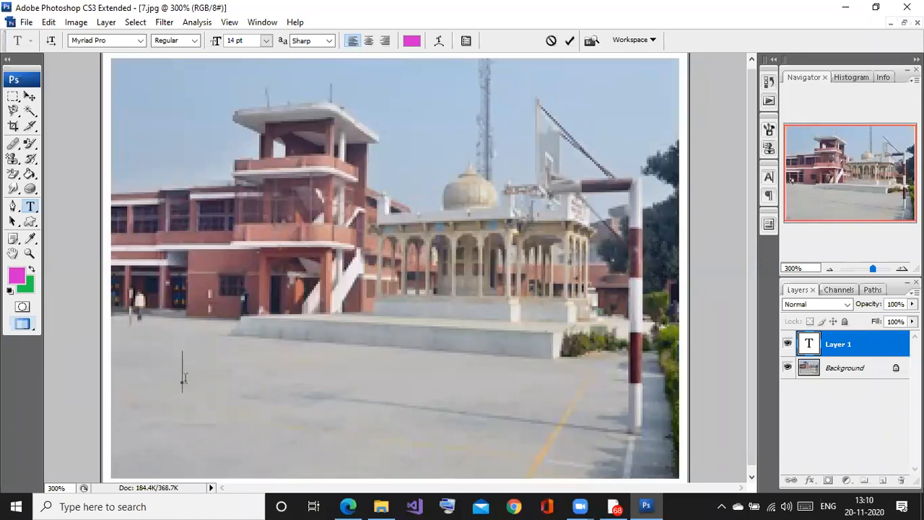
left_click(140, 40)
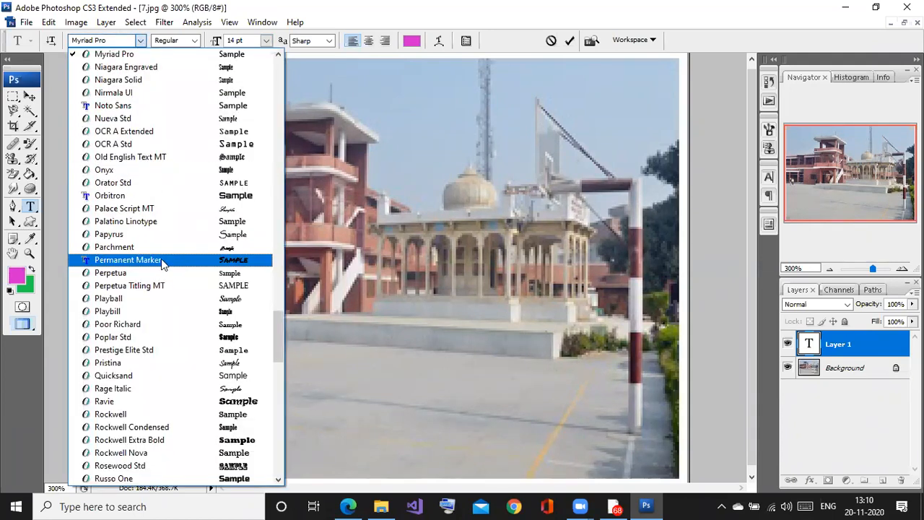
left_click(160, 365)
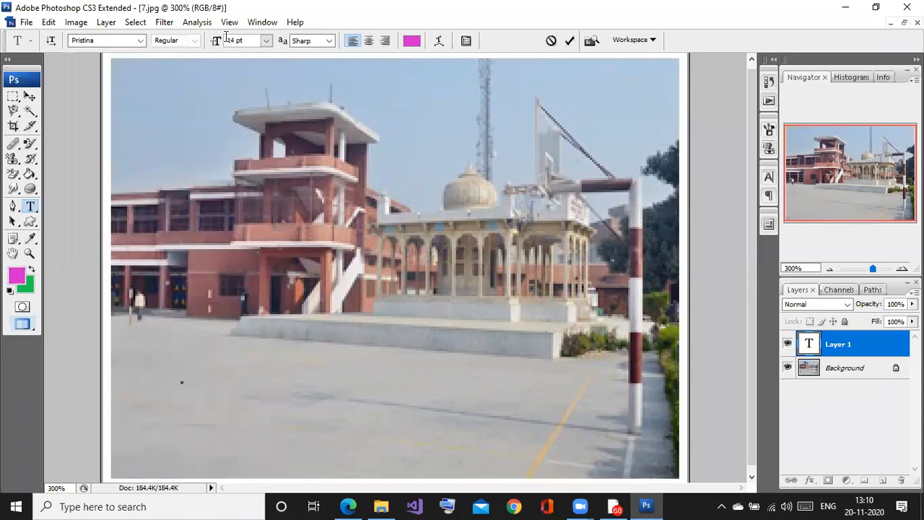
left_click(267, 41)
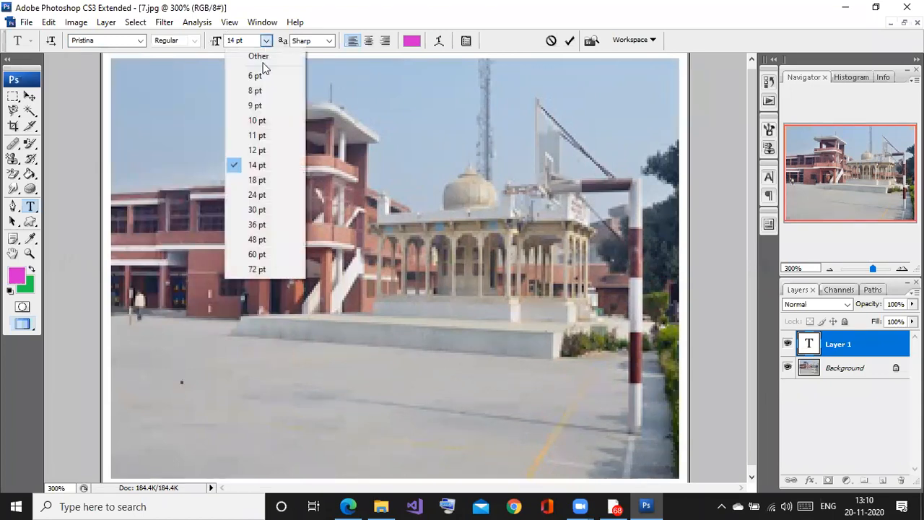
left_click(257, 135)
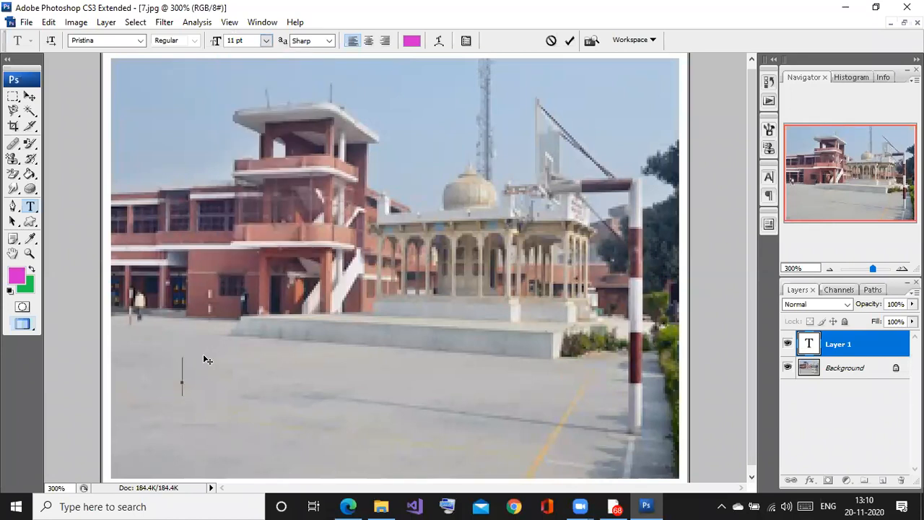
Enter the text "N.R PUBLIC SCHOOL", enlarge it to about 17 pt and move it into the sky above the dome.
type("N.R PUBLIC SCHOOL")
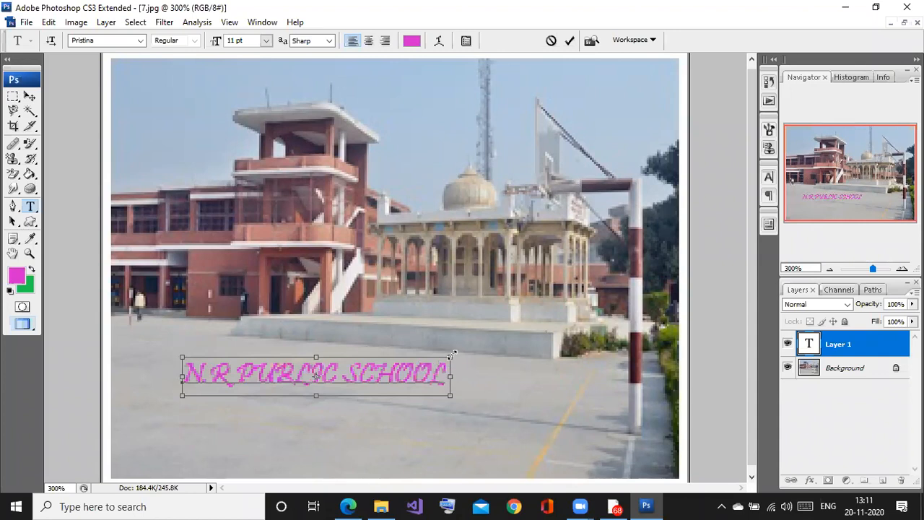
left_click_drag(450, 356, 562, 239)
left_click_drag(556, 395, 602, 99)
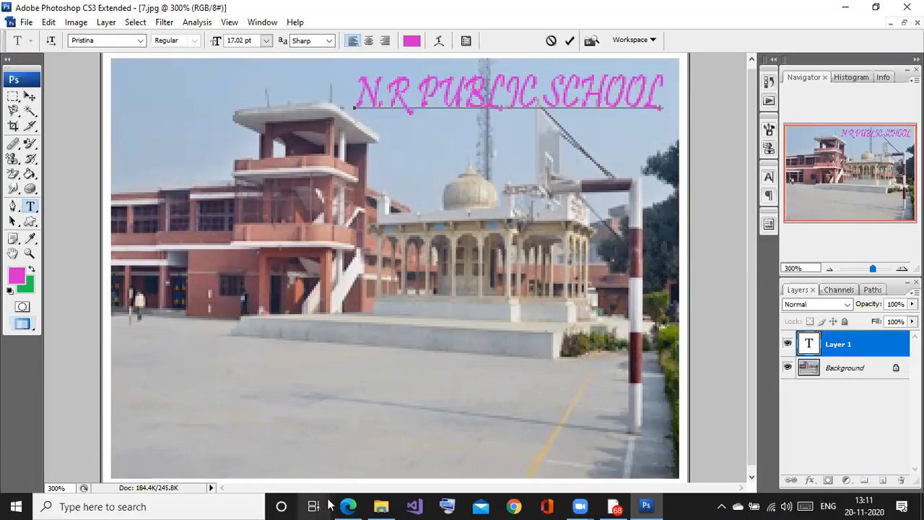
Check the Type Tool instructions in the textbook PDF in Edge, return to Photoshop and commit the school-name text.
left_click(351, 505)
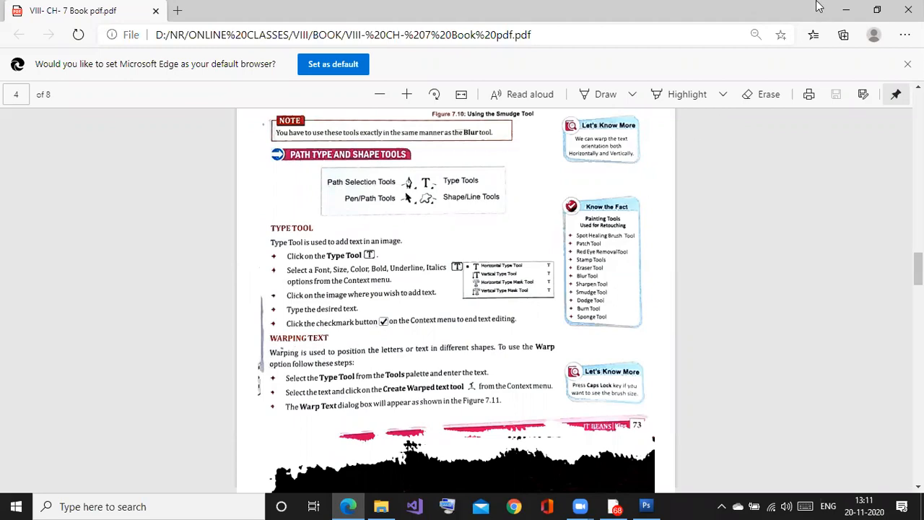
left_click(843, 9)
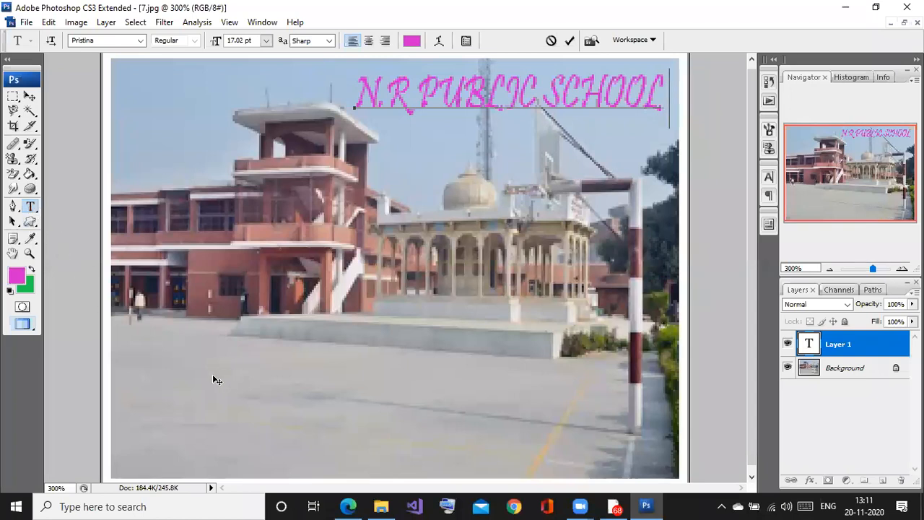
right_click(31, 208)
left_click(68, 205)
key("ctrl")
left_click(570, 41)
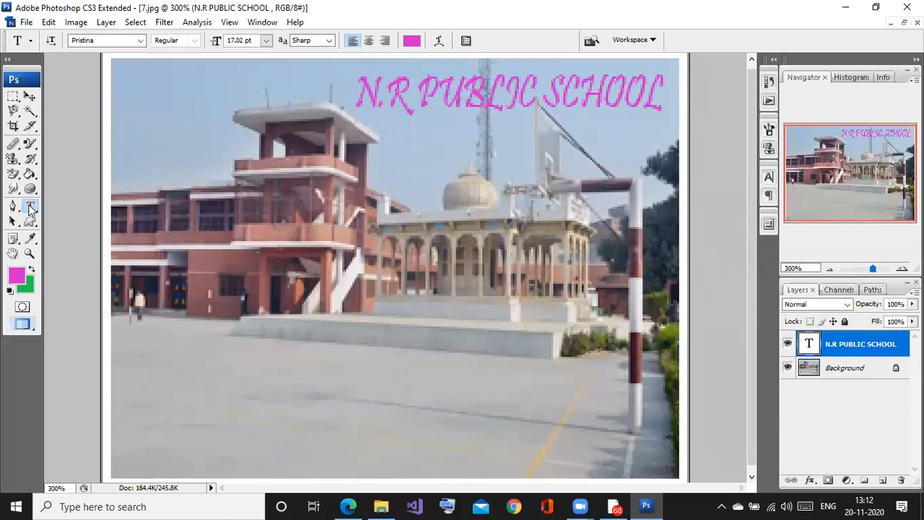
Add a second text "KHURJA" on the pavement in a cyan-blue colour.
left_click(264, 368)
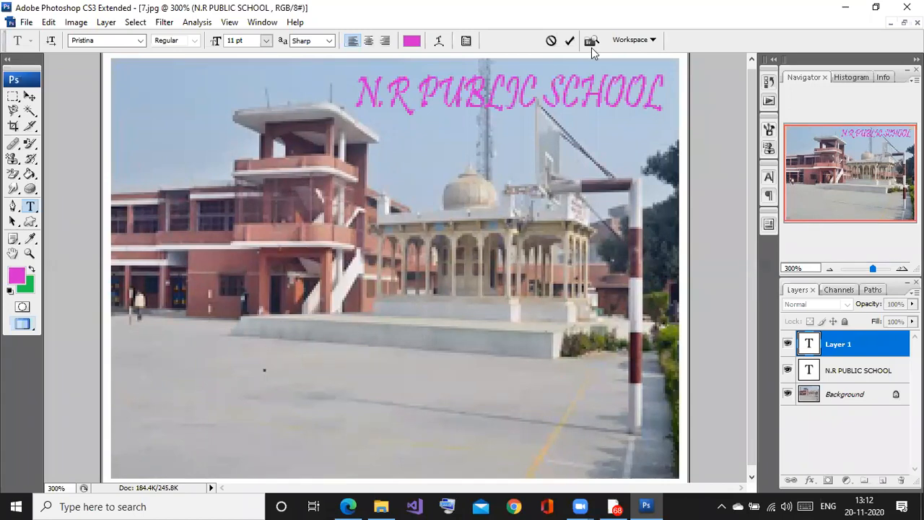
left_click(412, 40)
left_click(475, 233)
left_click(477, 187)
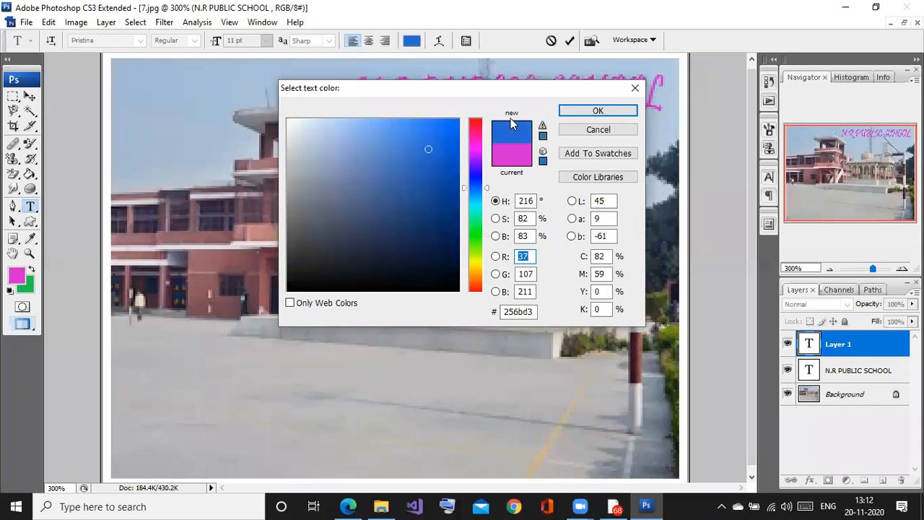
left_click(477, 206)
left_click(598, 110)
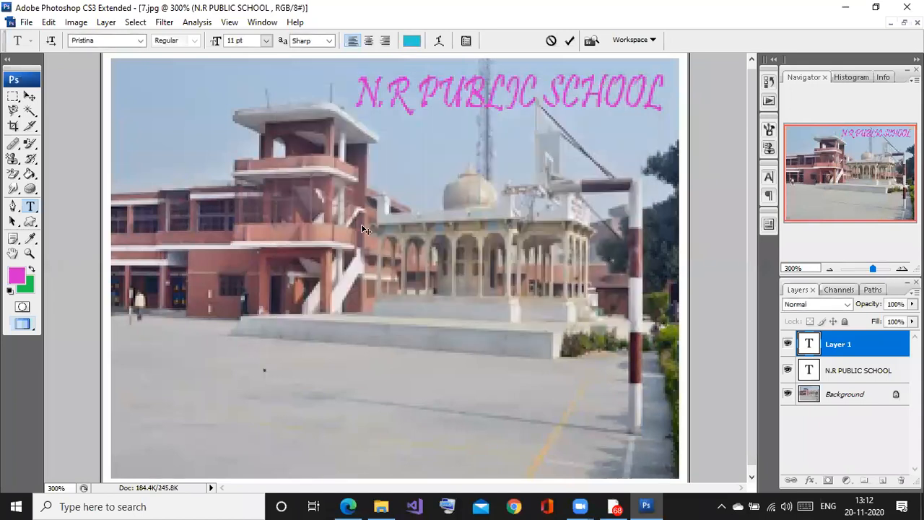
type("KHURJA")
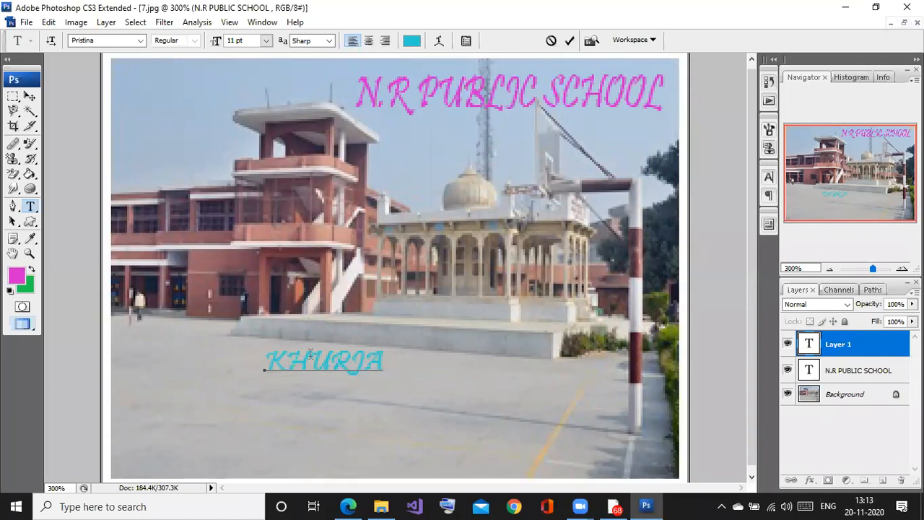
Select the whole KHURJA text and preview the Arc Lower, Fish, Inflate, Squeeze and Arch styles in Warp Text.
left_click_drag(262, 361, 394, 368)
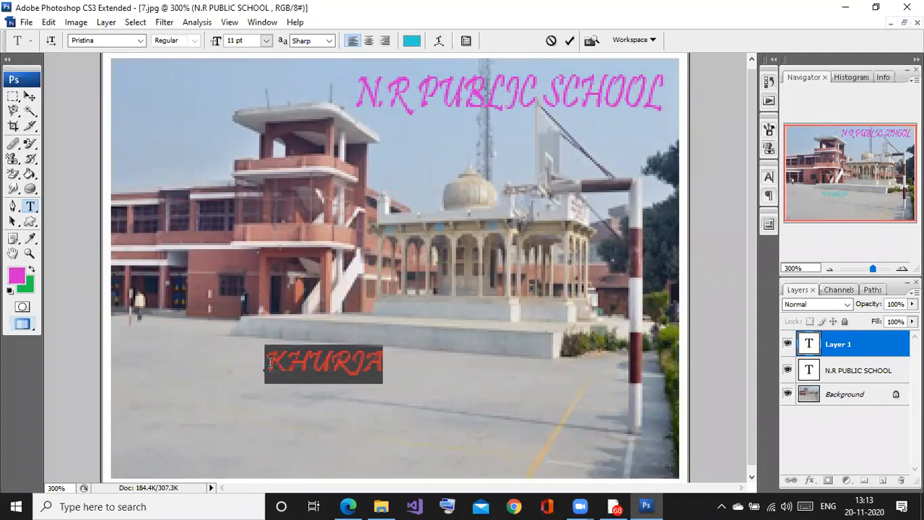
left_click(439, 45)
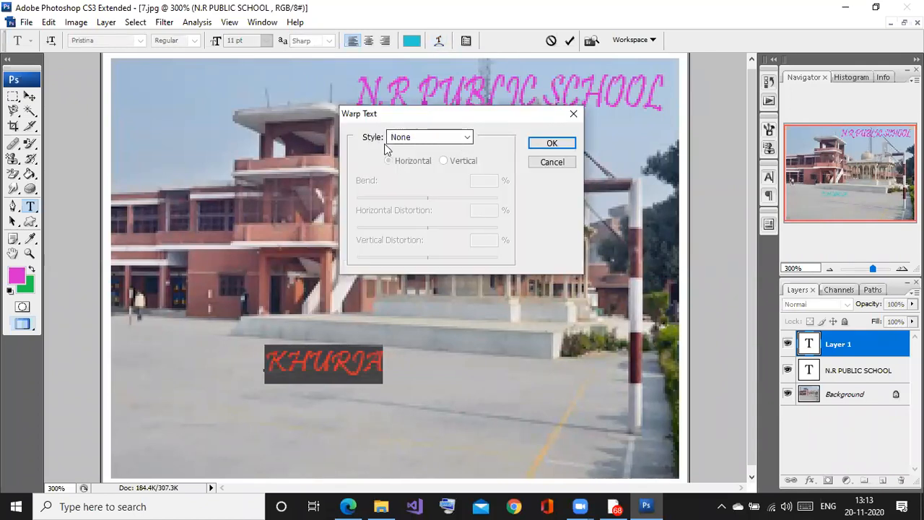
left_click(467, 137)
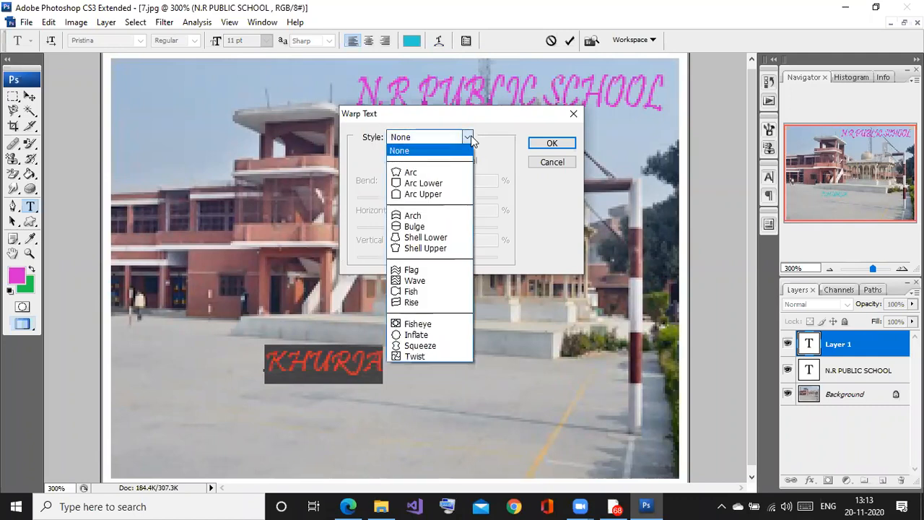
left_click(425, 183)
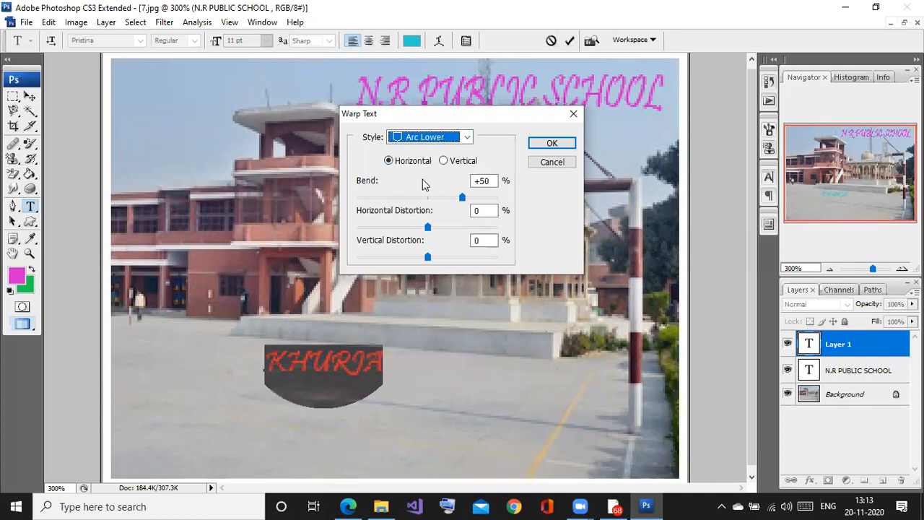
left_click(467, 137)
left_click(442, 292)
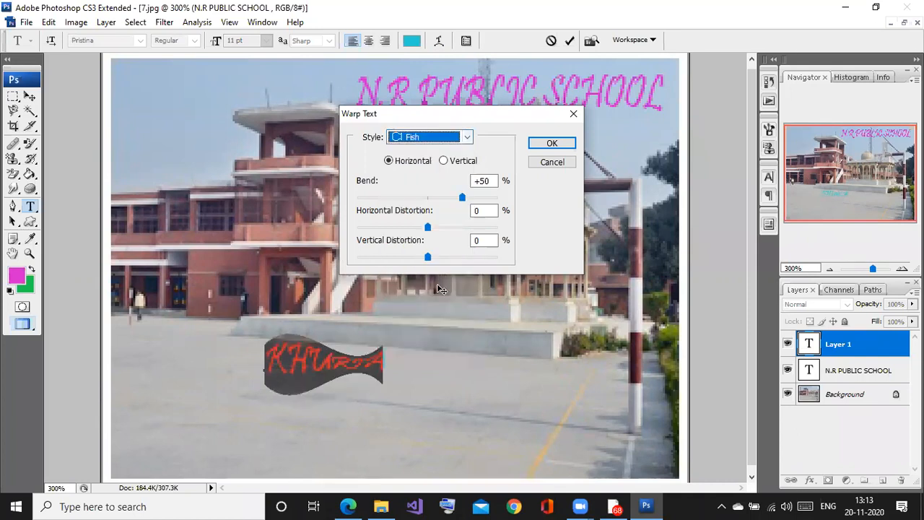
left_click(467, 137)
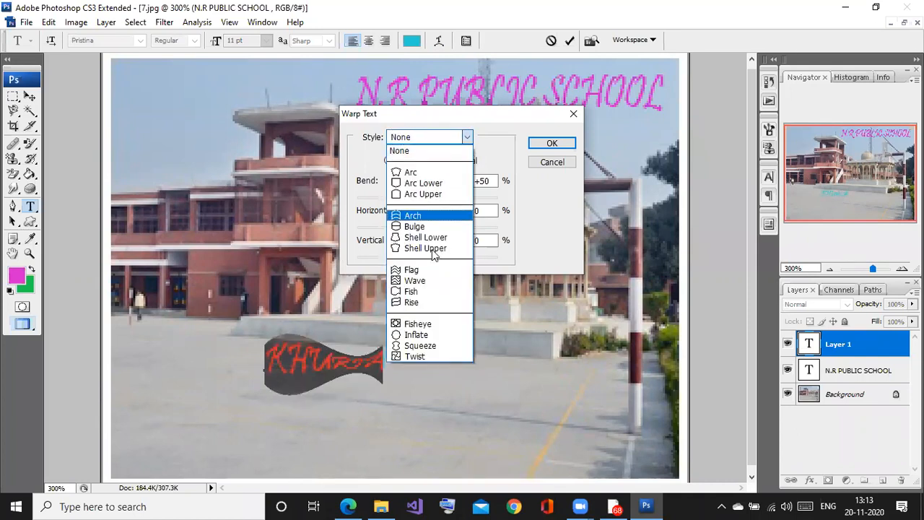
left_click(430, 336)
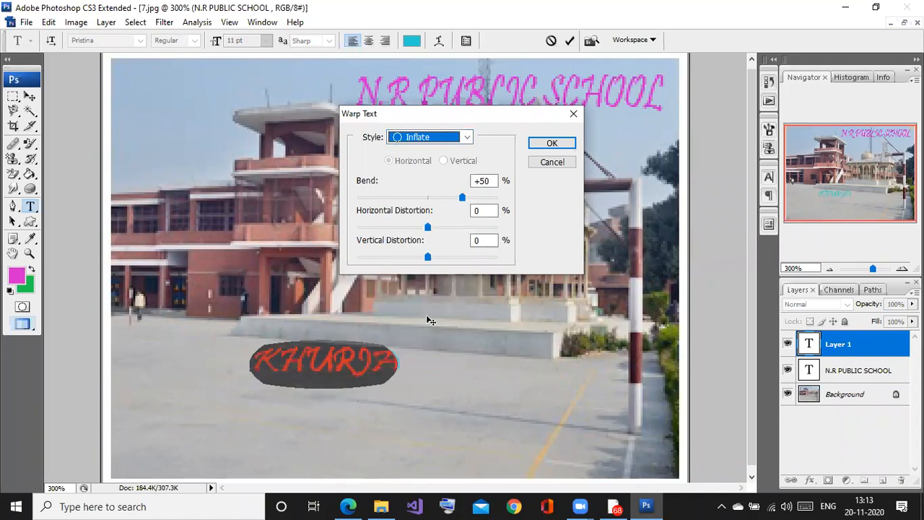
left_click(467, 137)
left_click(431, 344)
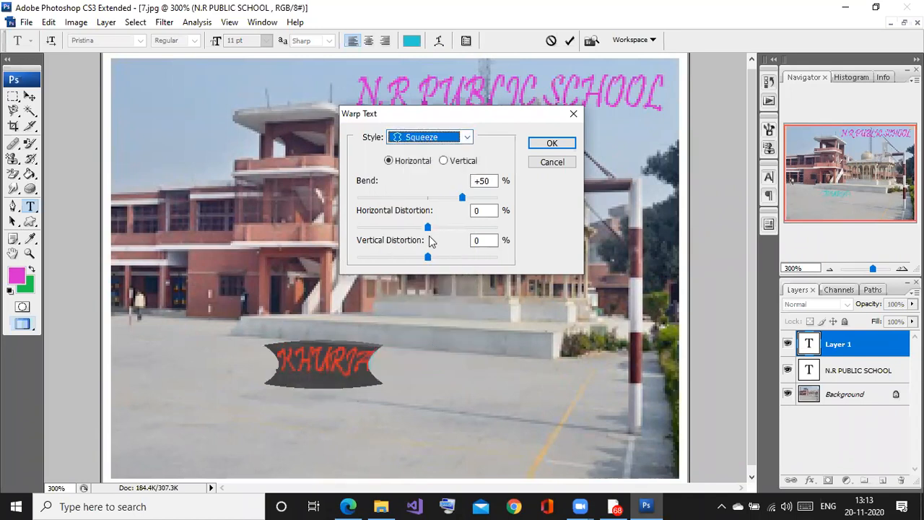
left_click(467, 137)
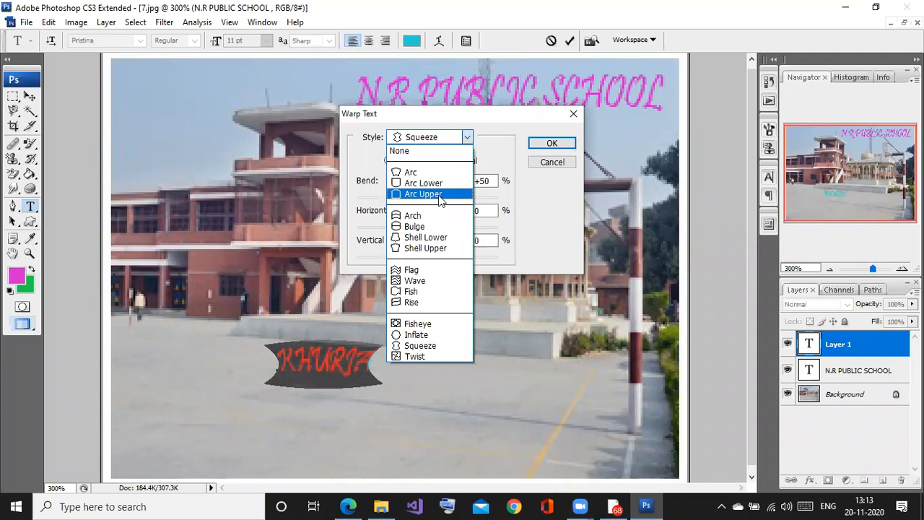
left_click(439, 216)
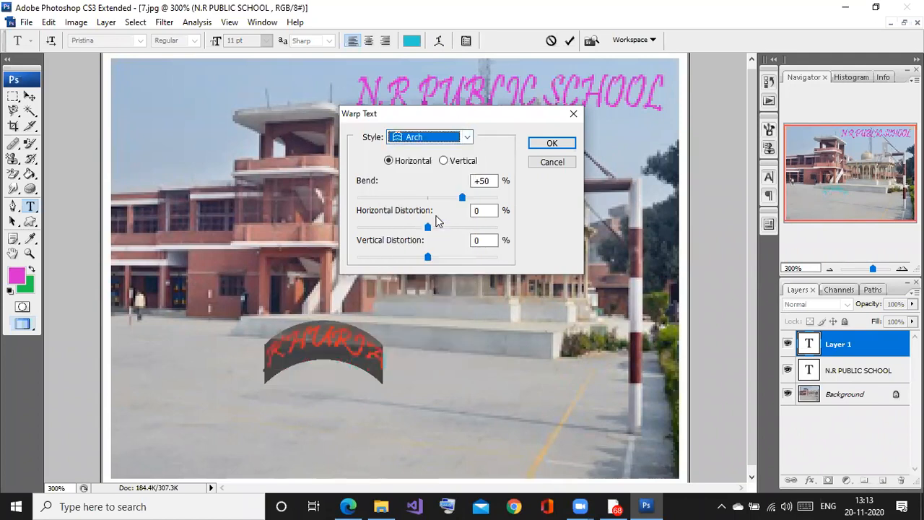
Apply the Rise warp style to the KHURJA text, horizontal with a +50% bend.
left_click(467, 138)
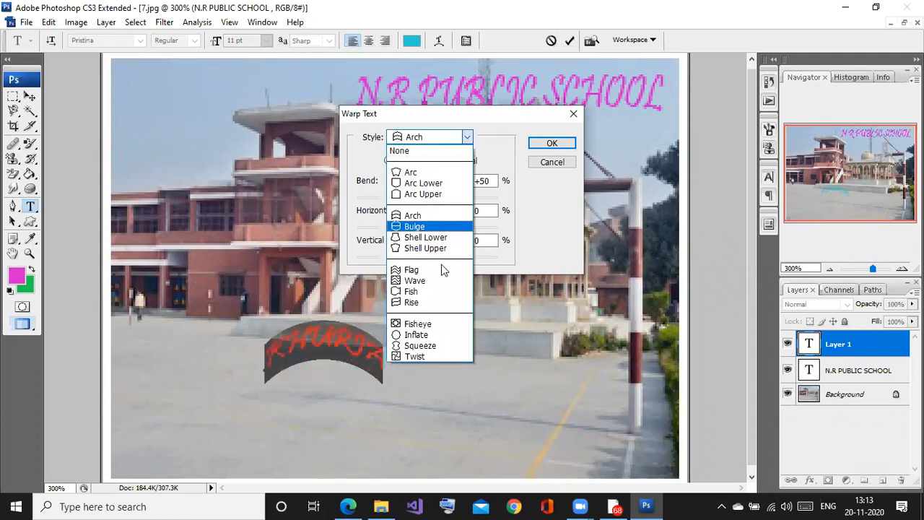
left_click(434, 302)
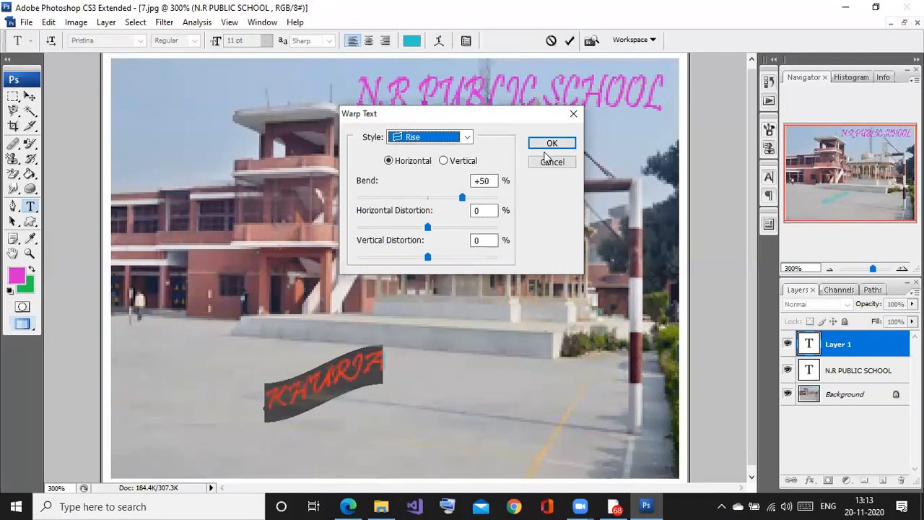
left_click(552, 144)
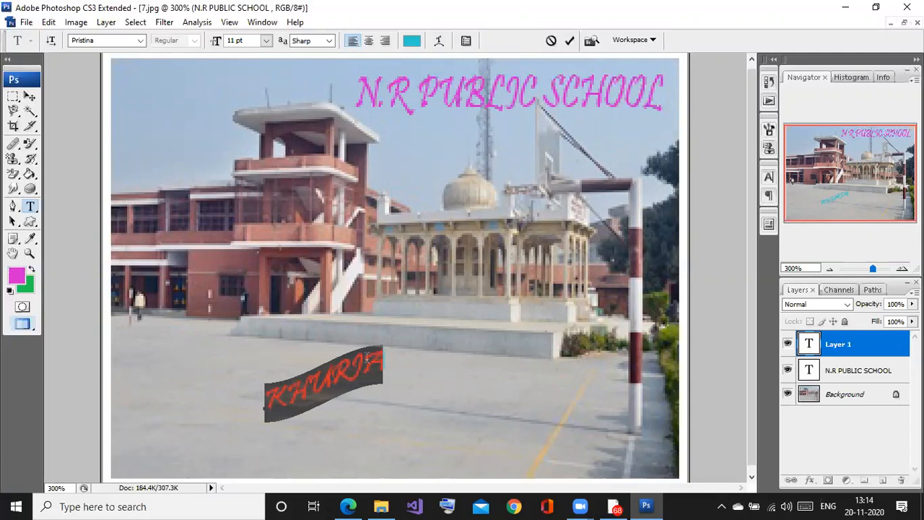
Move the warped KHURJA text into the sky just below the school name and commit it.
key("ctrl")
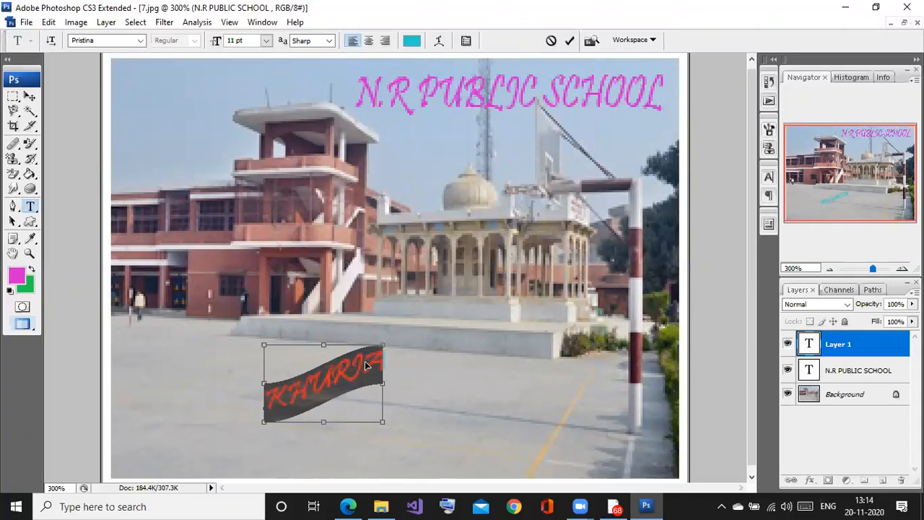
left_click_drag(356, 369, 469, 130)
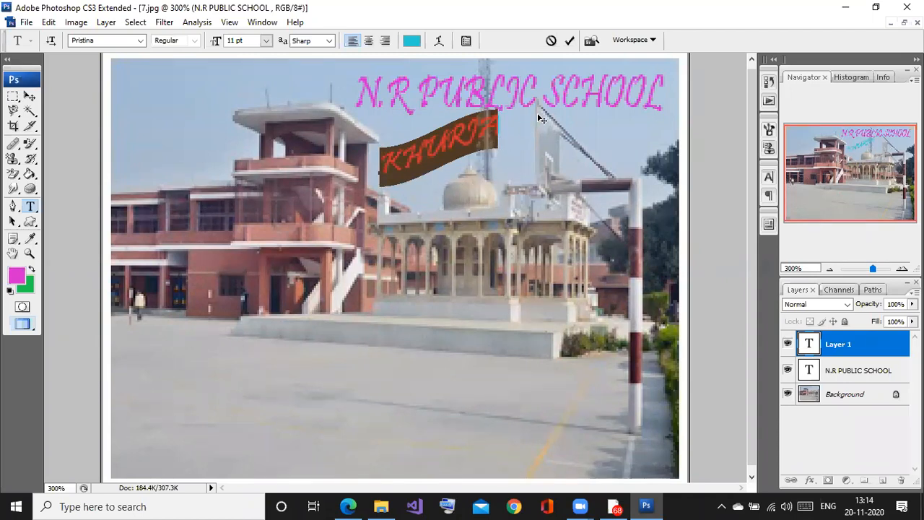
left_click(569, 43)
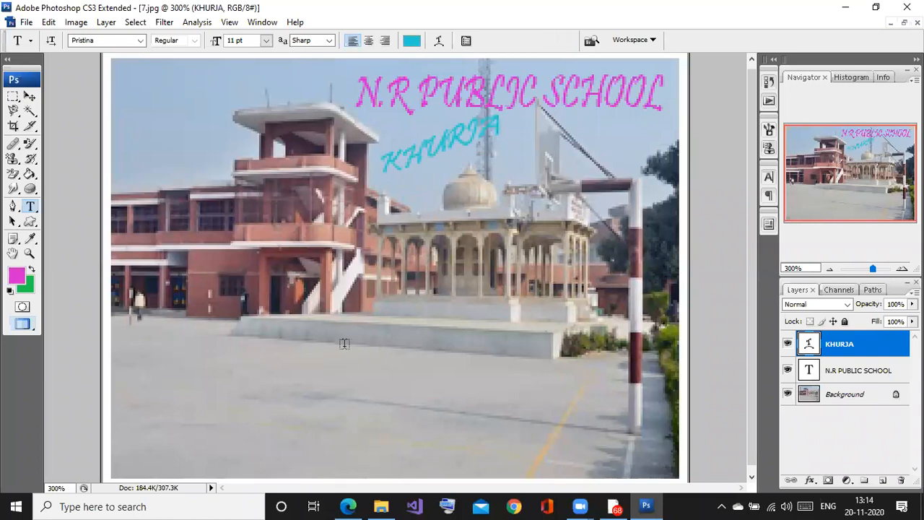
Switch to the textbook PDF in Edge and review the remaining warping steps and the Shape Tools section.
left_click(358, 505)
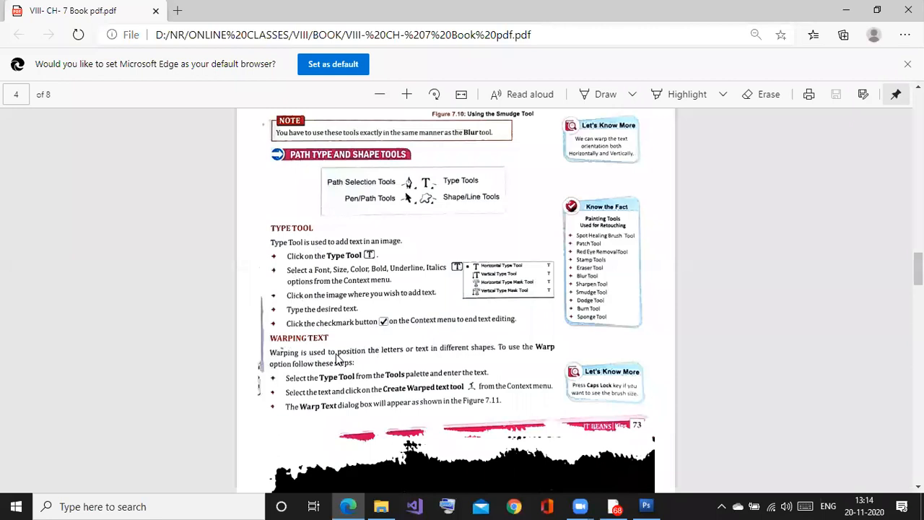
scroll(386, 356, "down", 1)
scroll(386, 356, "down", 3)
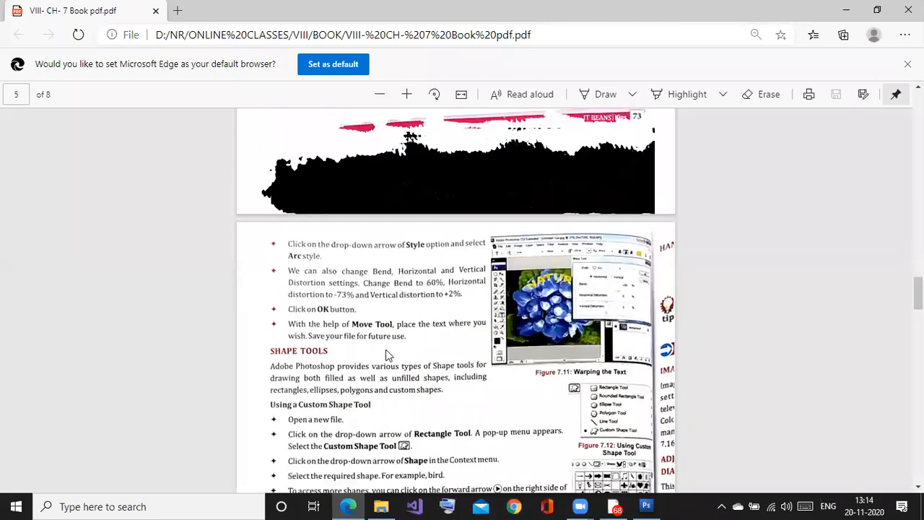
scroll(385, 354, "down", 1)
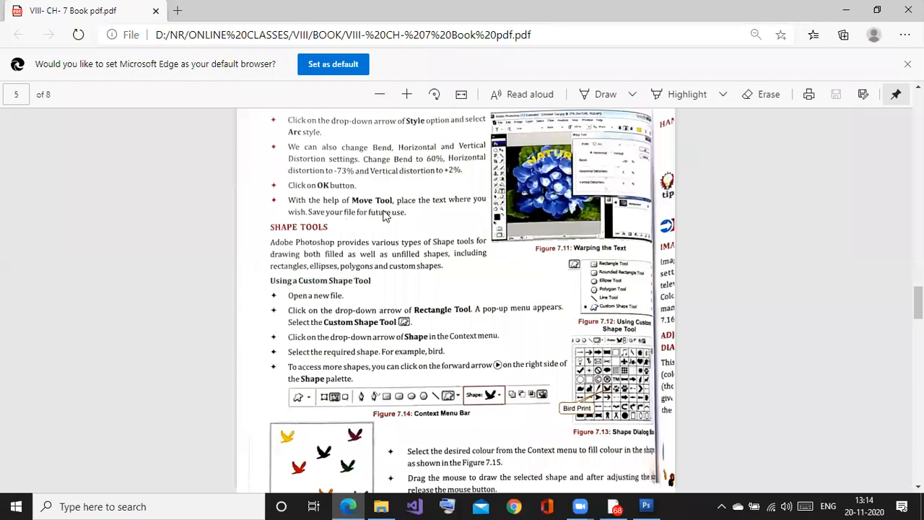
Switch back to Photoshop and close the 7.jpg photo without saving its changes.
left_click(848, 11)
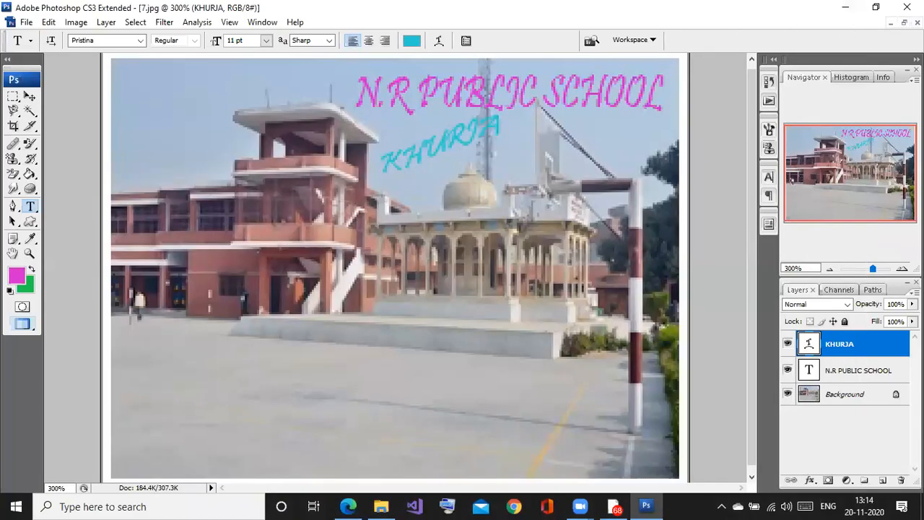
left_click(906, 22)
left_click(458, 196)
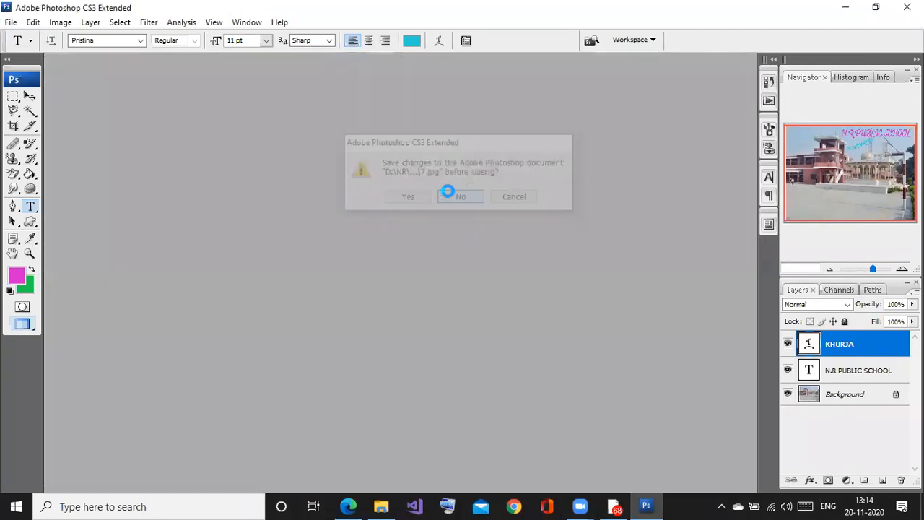
Create a new blank 598 × 796 pixel document at 72 pixels/inch in RGB Color with a white background.
left_click(11, 22)
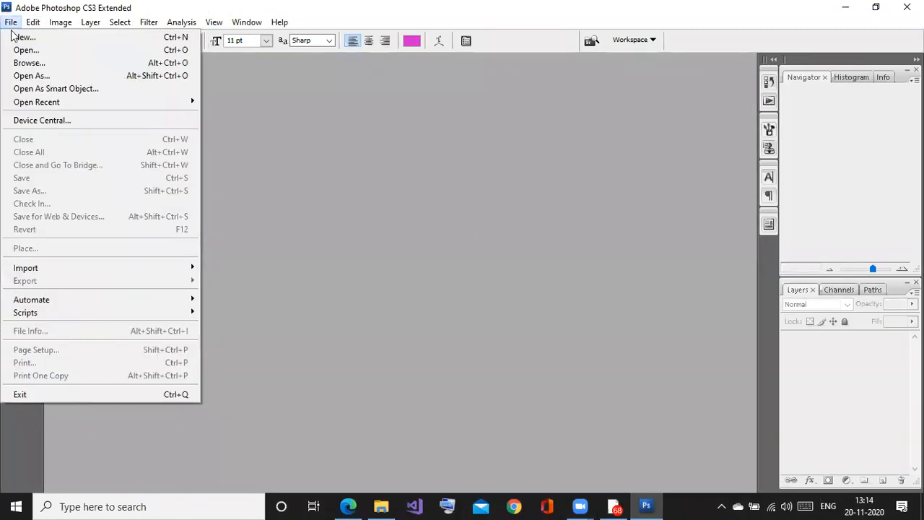
left_click(22, 36)
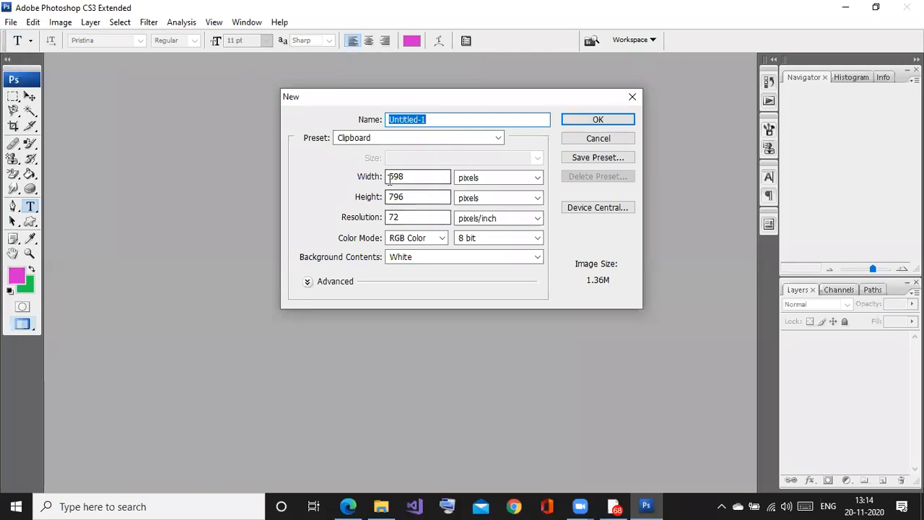
double_click(396, 177)
double_click(394, 197)
left_click(567, 123)
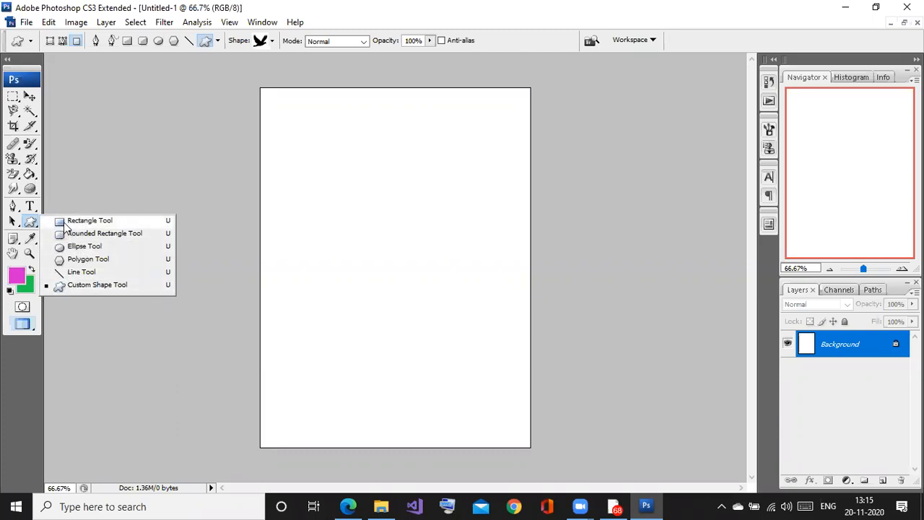
Draw a wide magenta rectangle in the page's upper part and a small five-pointed star just below its left corner.
left_click(79, 220)
left_click_drag(293, 138, 431, 214)
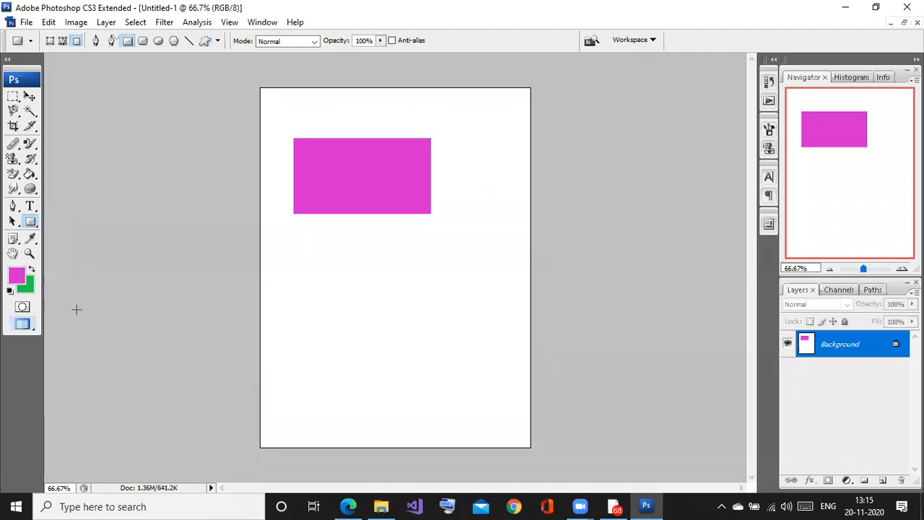
left_click(30, 221)
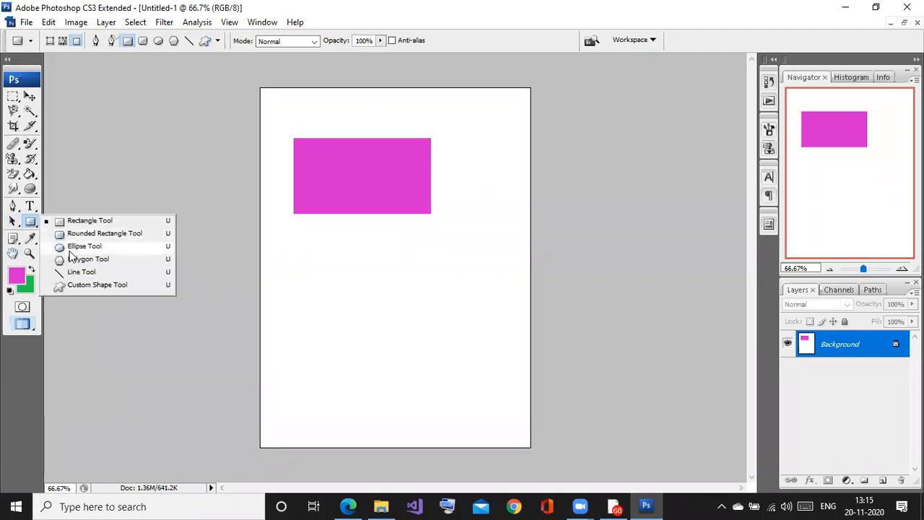
left_click(79, 259)
left_click_drag(296, 247, 316, 224)
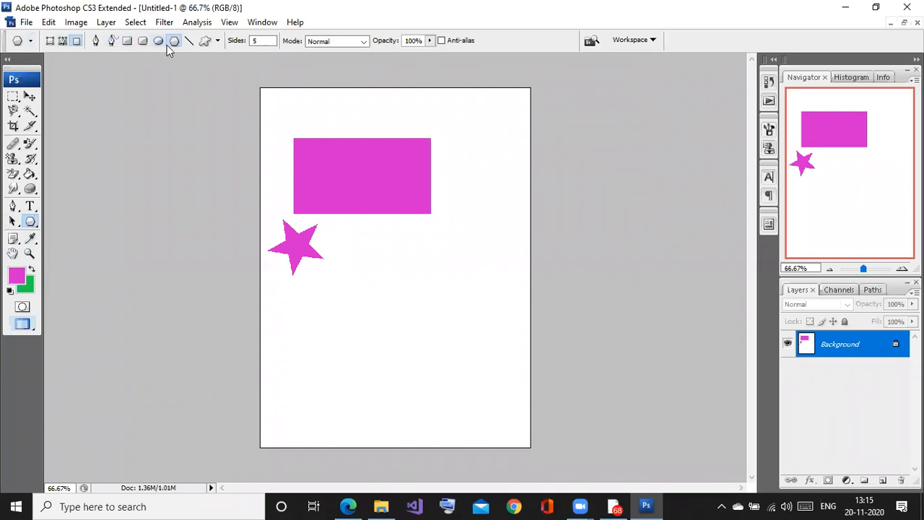
Check the Polygon Tool's star options and switch to the Custom Shape Tool.
right_click(30, 221)
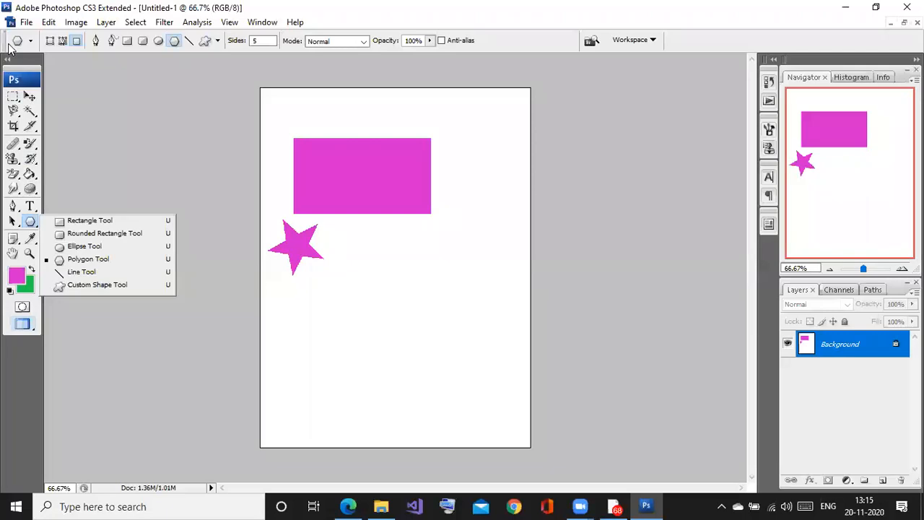
left_click(219, 41)
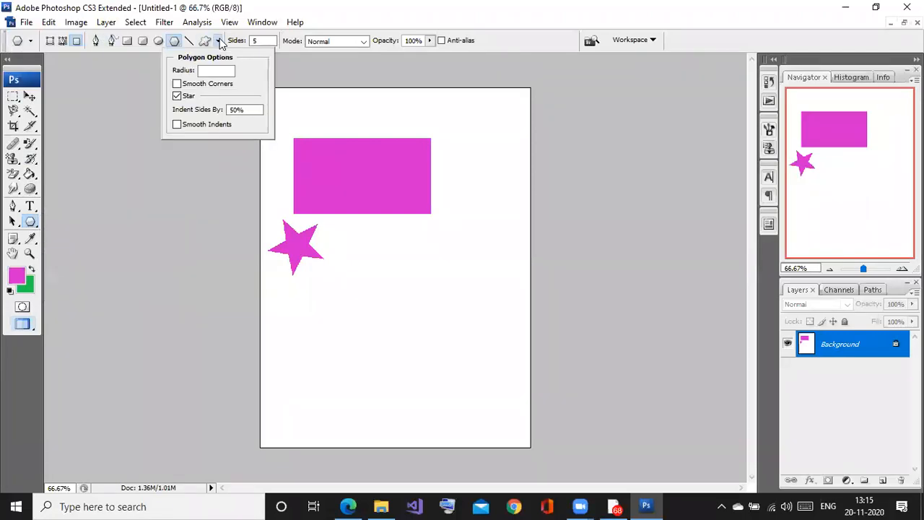
left_click(219, 41)
left_click(205, 41)
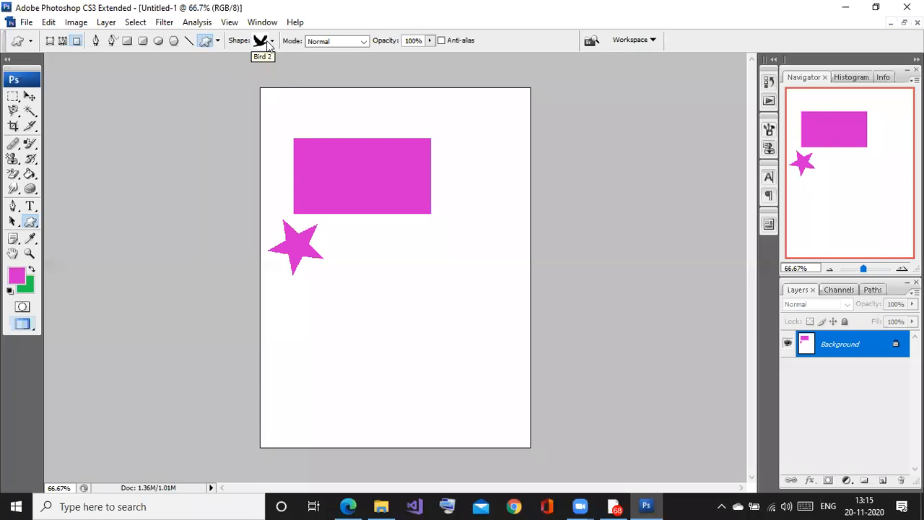
Replace the current custom shapes with the Music shape set.
left_click(271, 41)
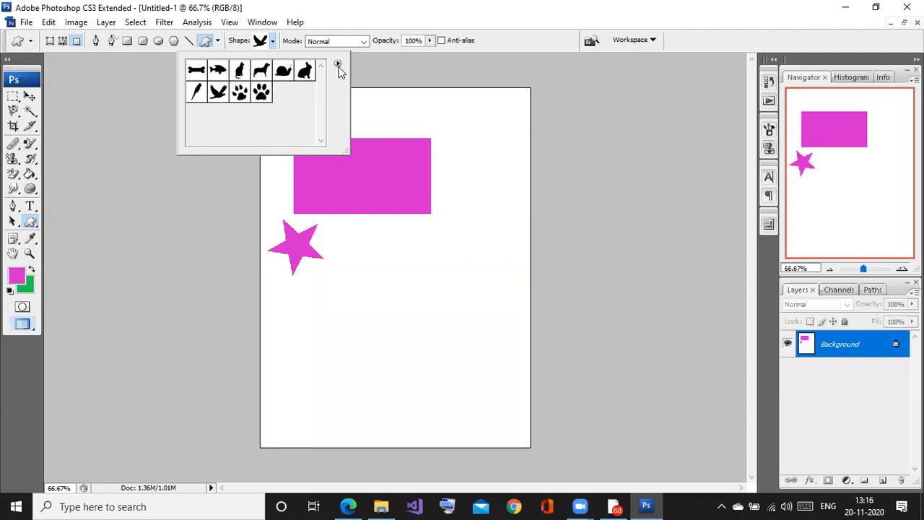
key("Escape")
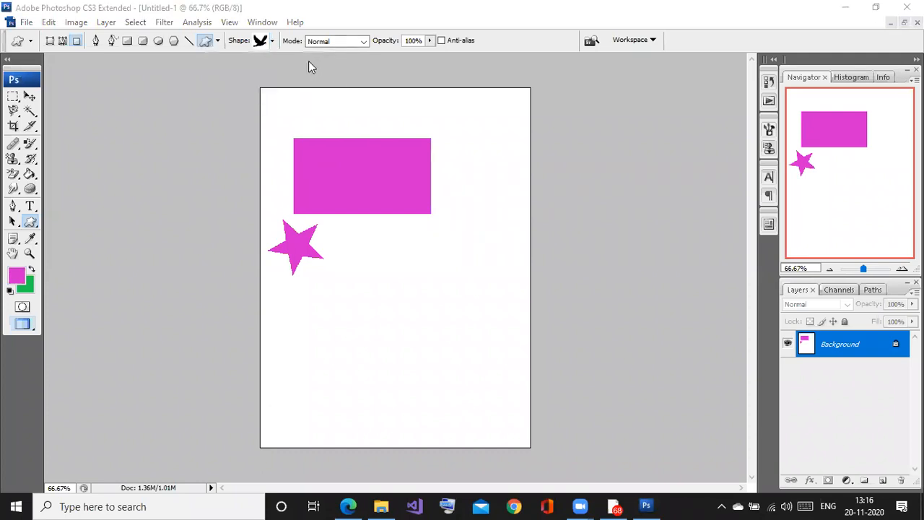
left_click(271, 41)
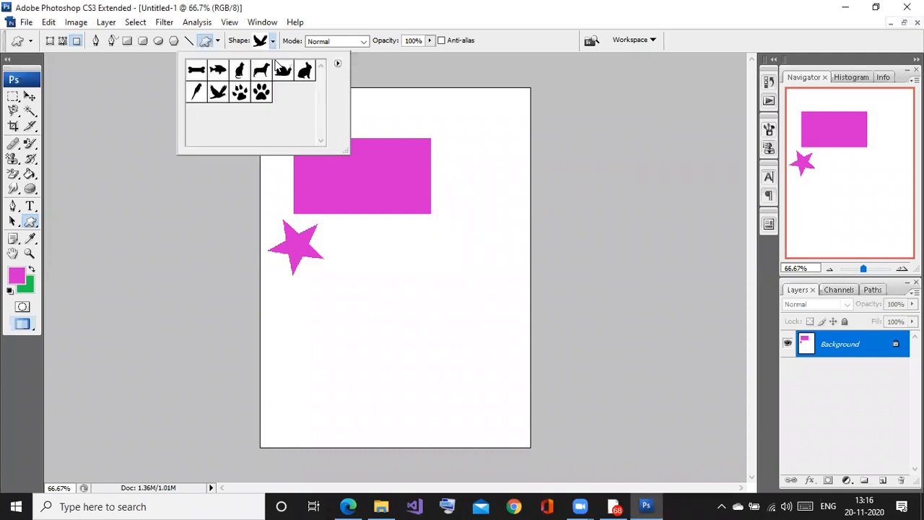
left_click(339, 66)
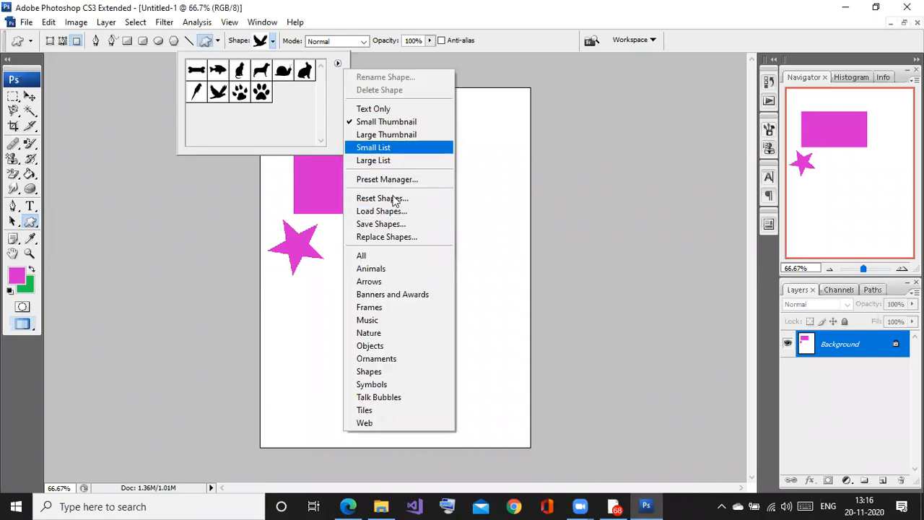
left_click(375, 322)
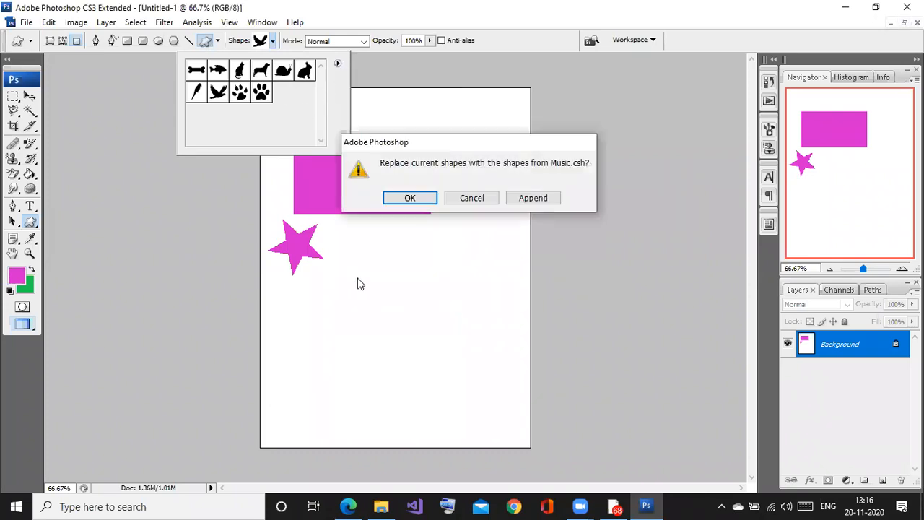
left_click(411, 197)
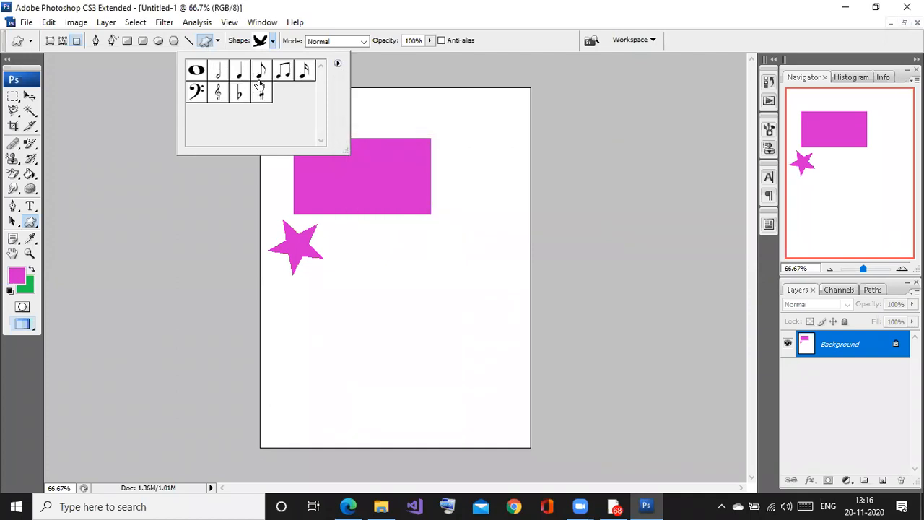
Replace the custom shapes with the Animals set and draw a magenta Bird 2 shape below the rectangle.
left_click(337, 64)
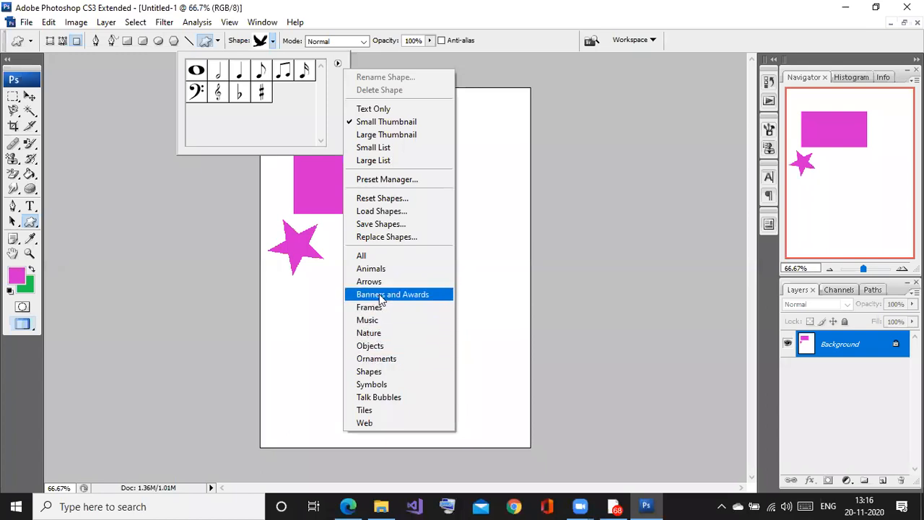
left_click(379, 270)
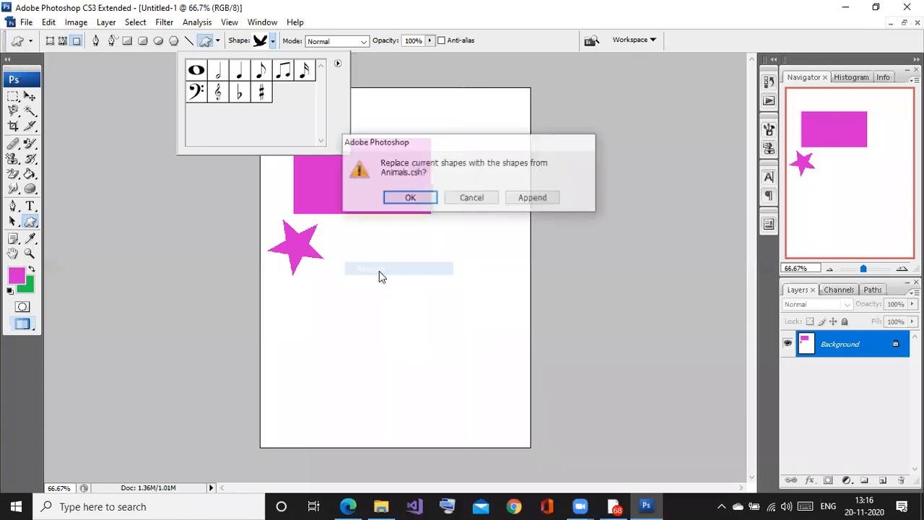
left_click(405, 199)
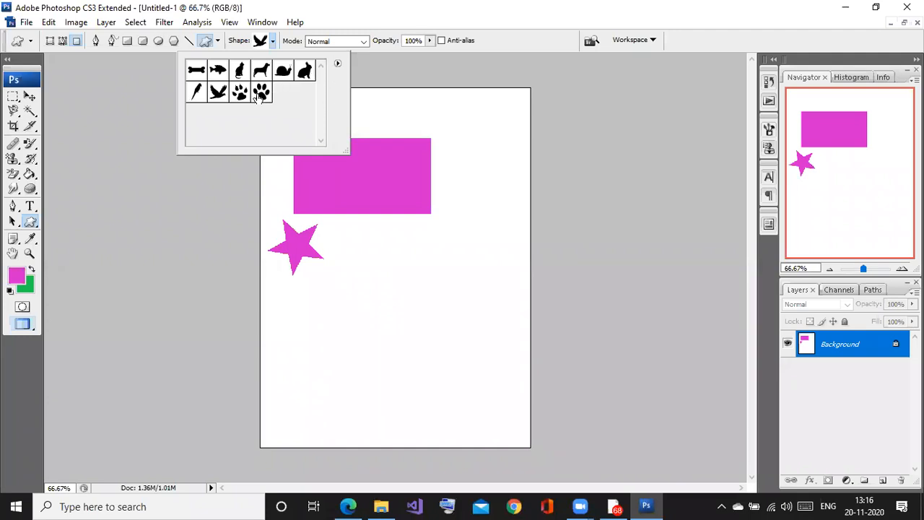
left_click(218, 92)
left_click(371, 251)
left_click_drag(373, 250, 424, 296)
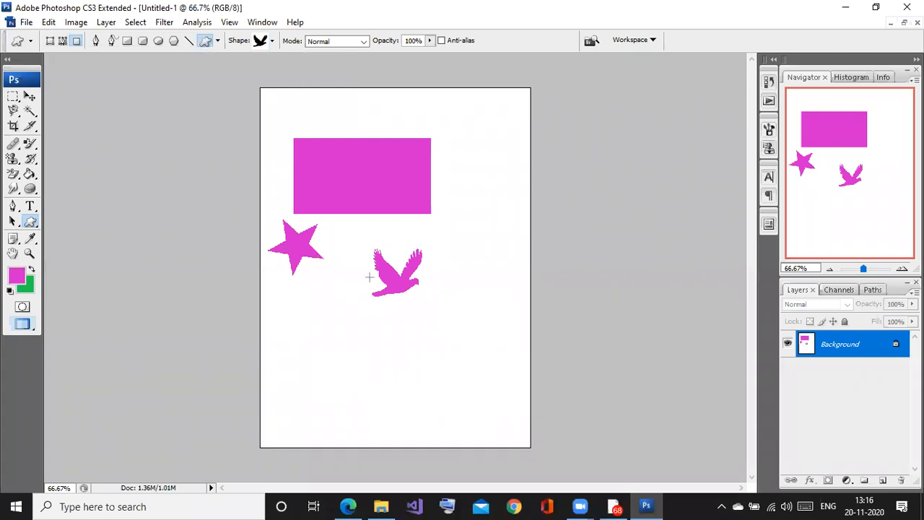
Set the foreground colour to blue #253ad3 and draw a second bird below and left of the magenta one.
left_click(16, 275)
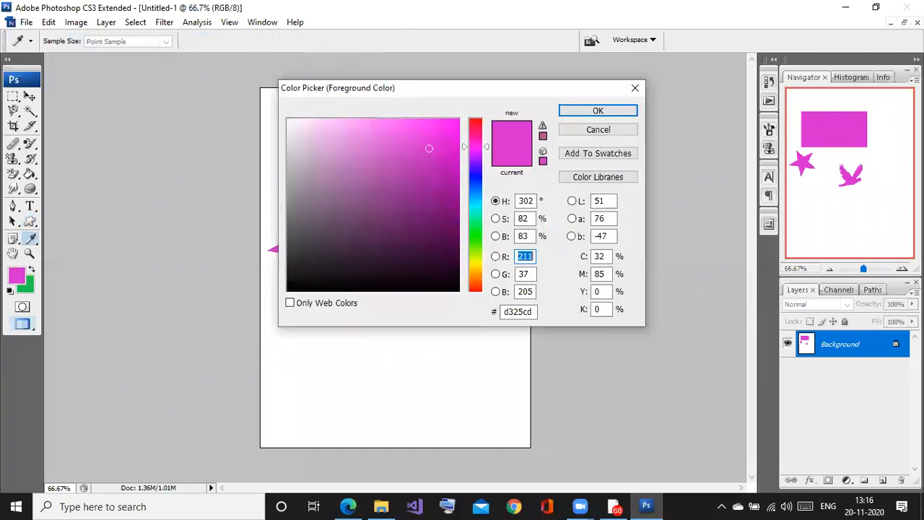
left_click(475, 179)
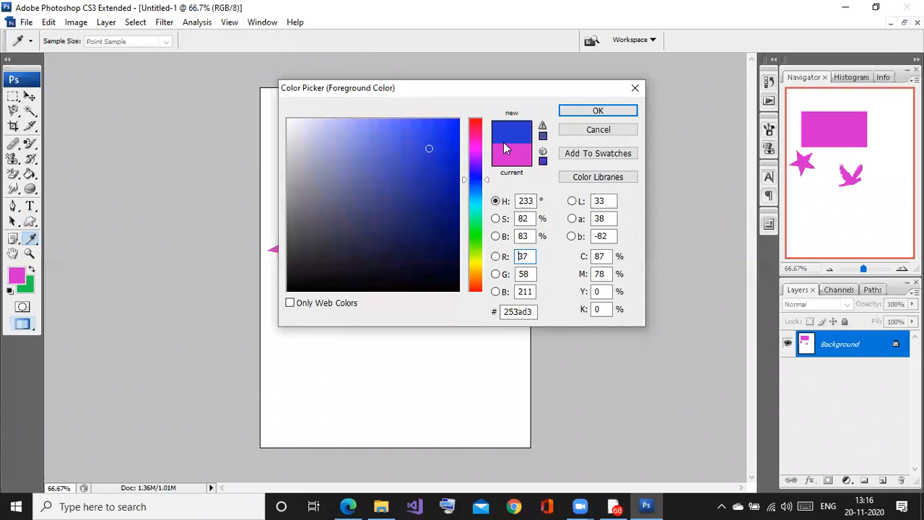
left_click(597, 111)
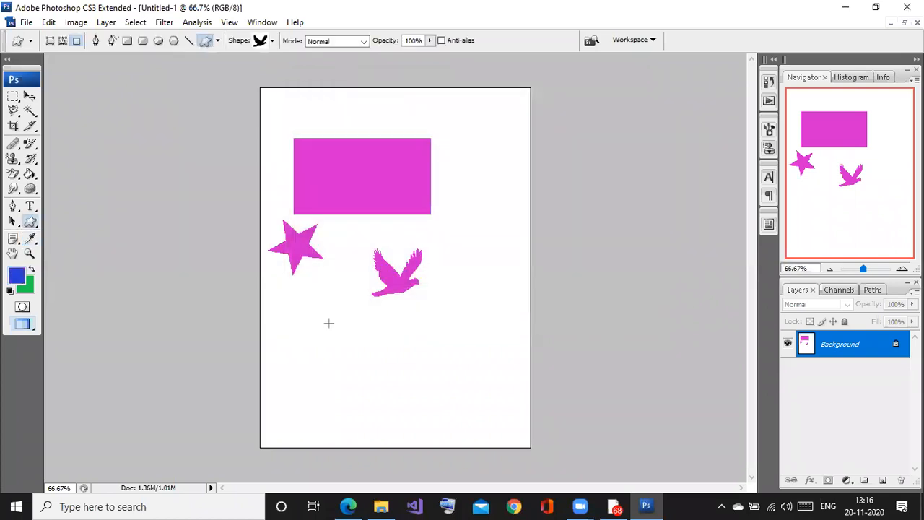
left_click_drag(316, 291, 382, 340)
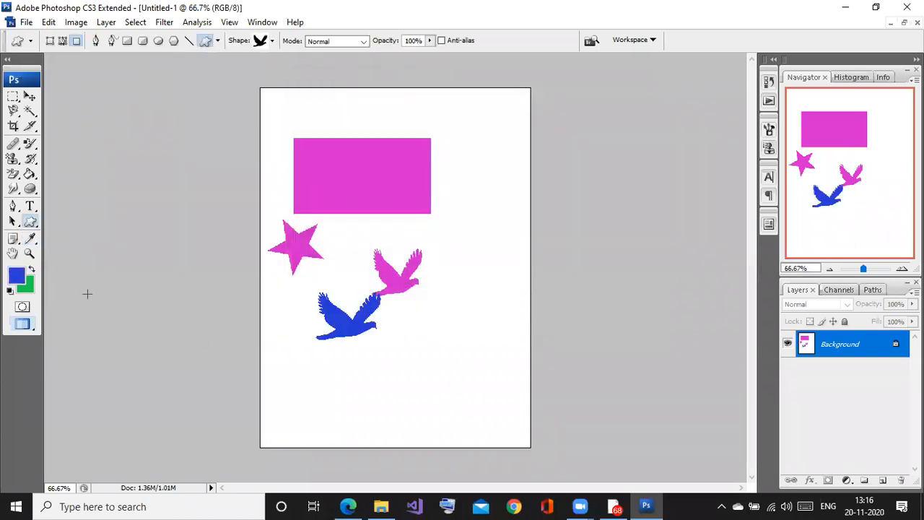
Set the foreground colour to teal #109981 and draw a small bird to the right of the magenta one.
left_click(30, 238)
left_click(15, 275)
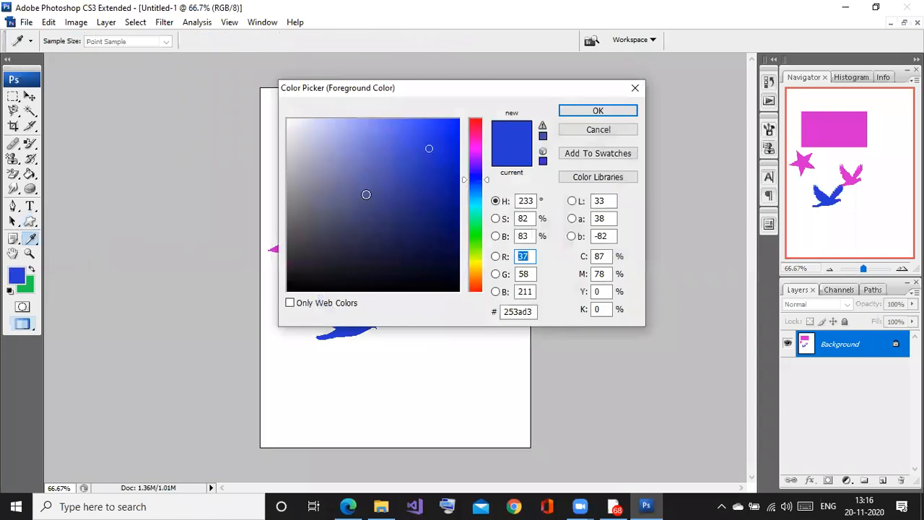
left_click(440, 188)
left_click(475, 210)
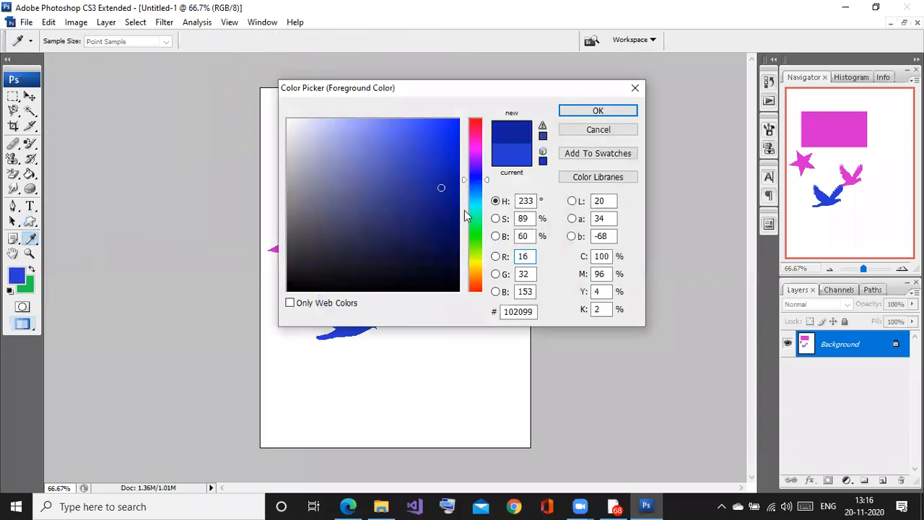
left_click(571, 113)
left_click_drag(455, 250, 507, 286)
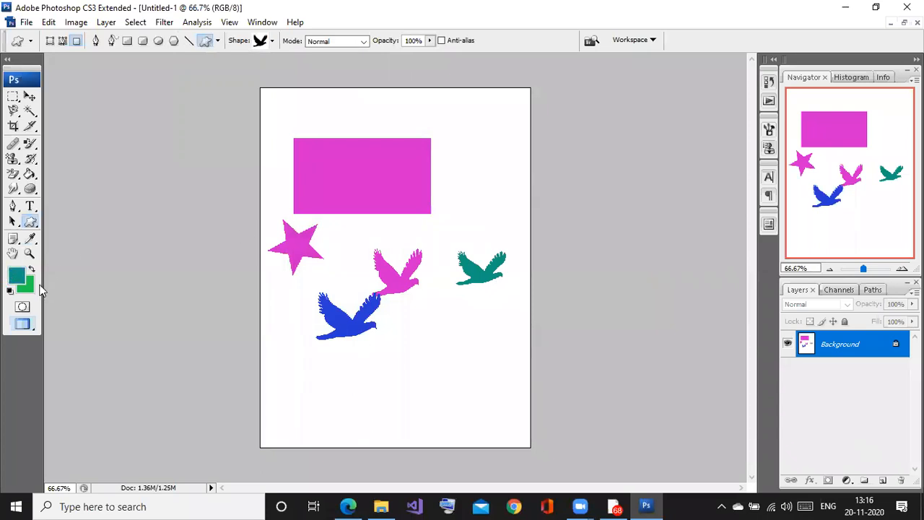
Set the foreground colour to green #2fda22 and draw a larger bird in the lower right of the page.
left_click(20, 275)
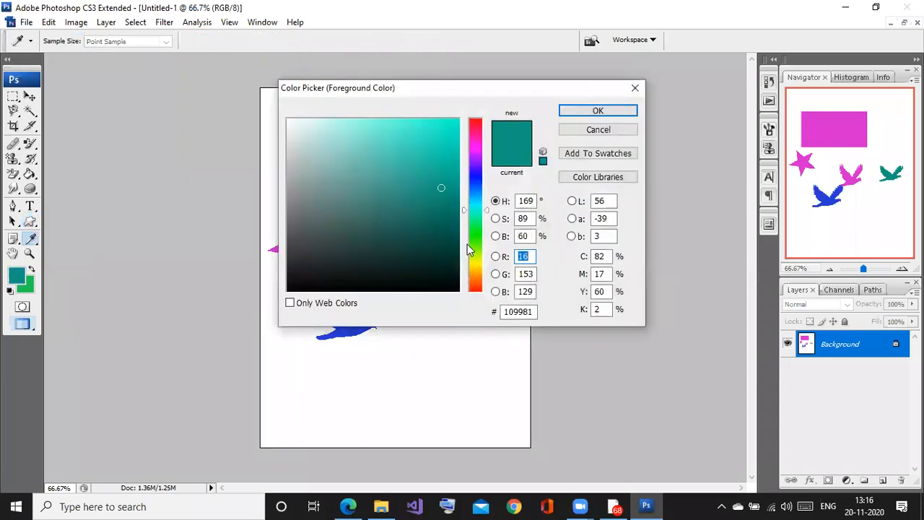
left_click_drag(468, 249, 470, 235)
left_click(433, 144)
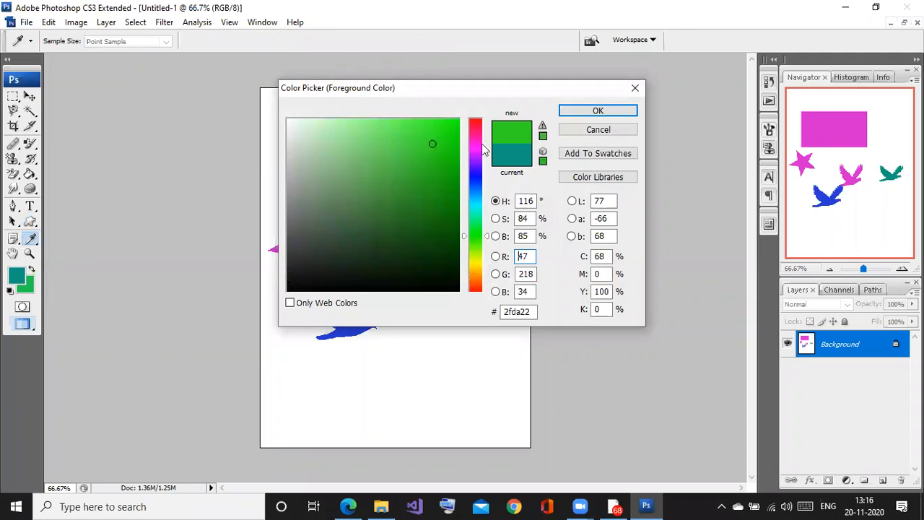
left_click(568, 109)
left_click_drag(406, 334, 483, 400)
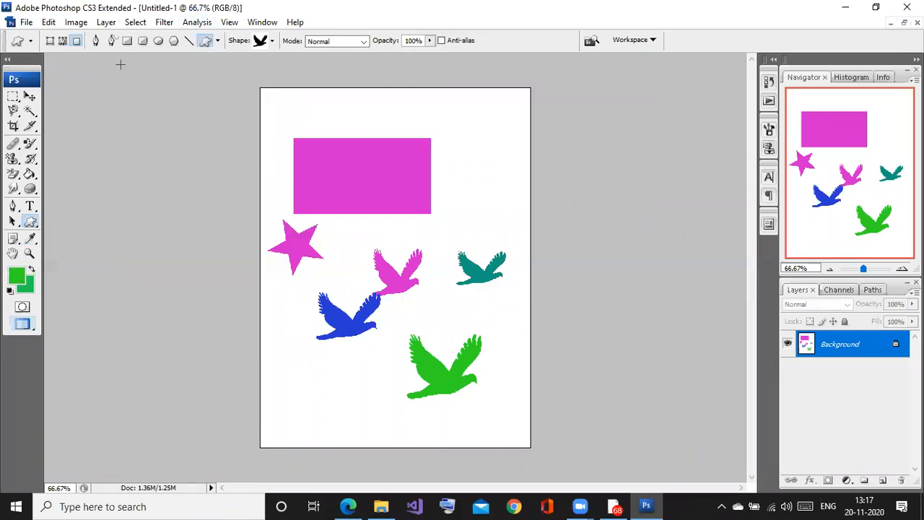
Review the list of shape tools, the available animal shapes and the custom shape library categories.
left_click(32, 223)
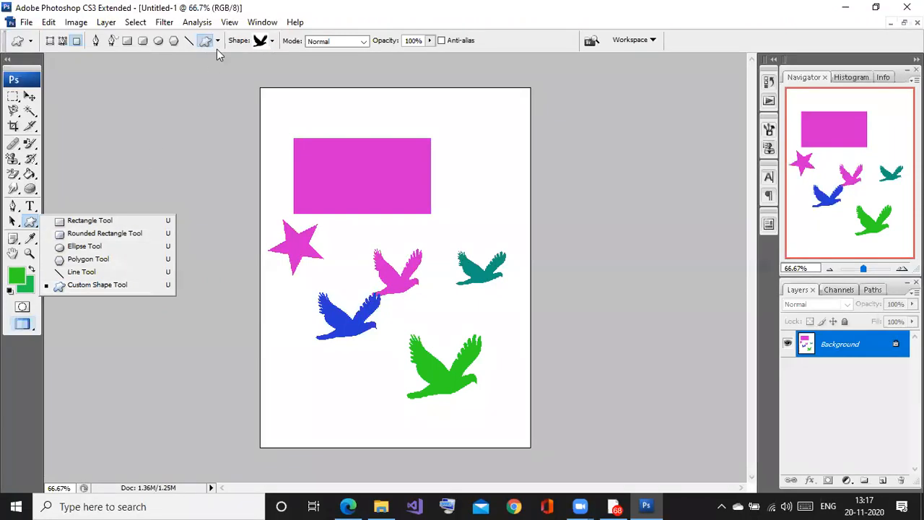
left_click(128, 287)
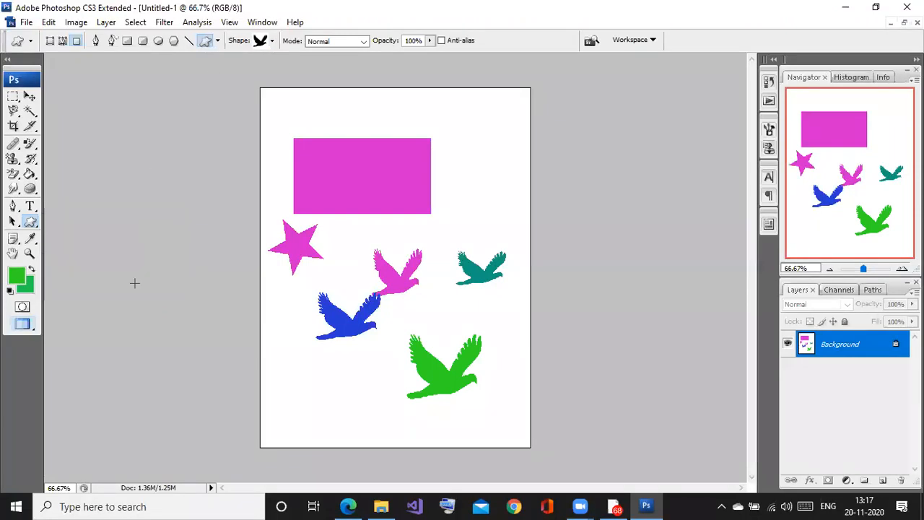
left_click(272, 41)
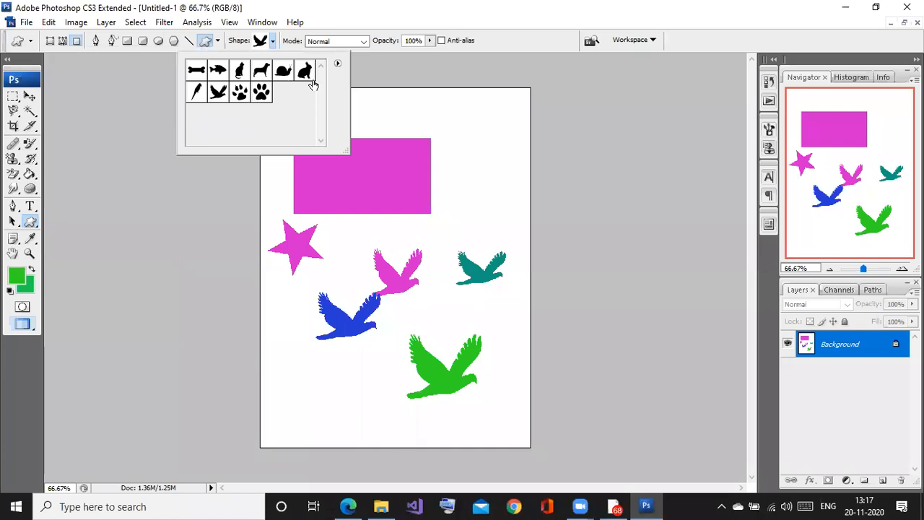
left_click(338, 64)
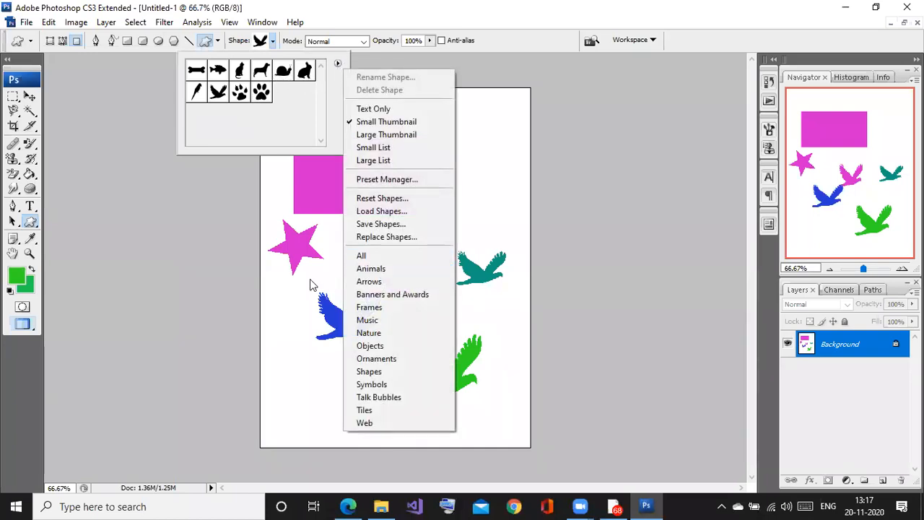
Close the shape library options, switch to the textbook PDF in Microsoft Edge and read on from Shape Tools to the Viewing Tools section.
left_click(203, 259)
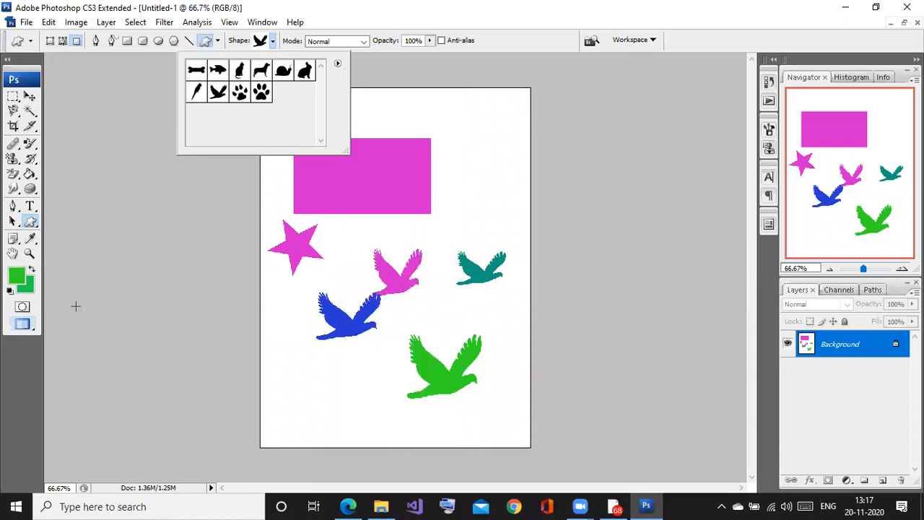
mouse_move(383, 506)
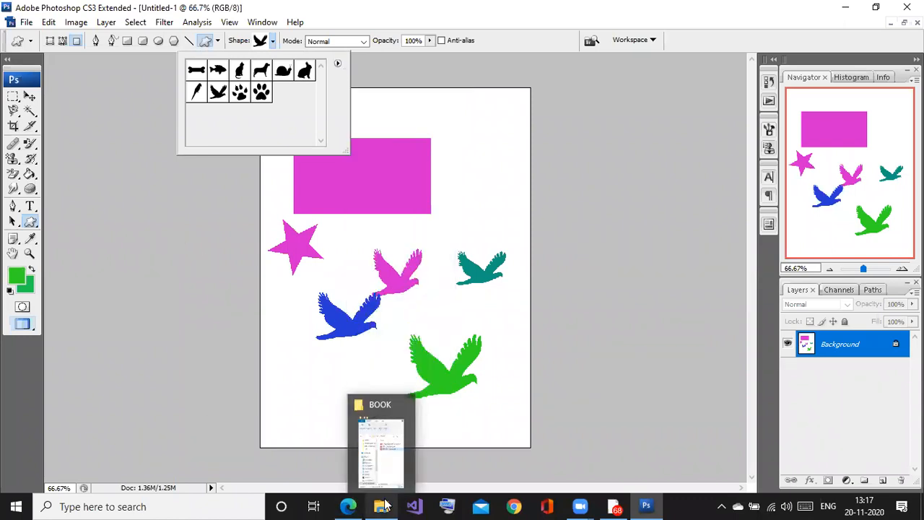
mouse_move(372, 465)
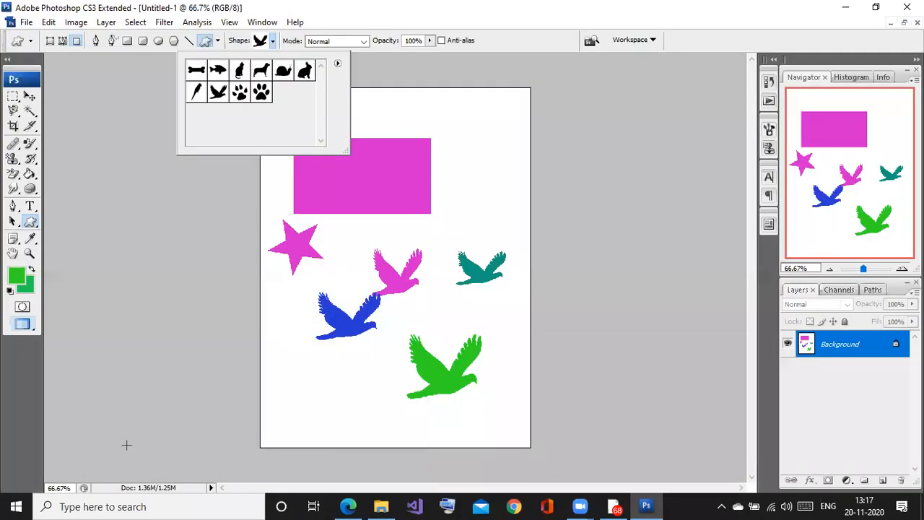
left_click(348, 506)
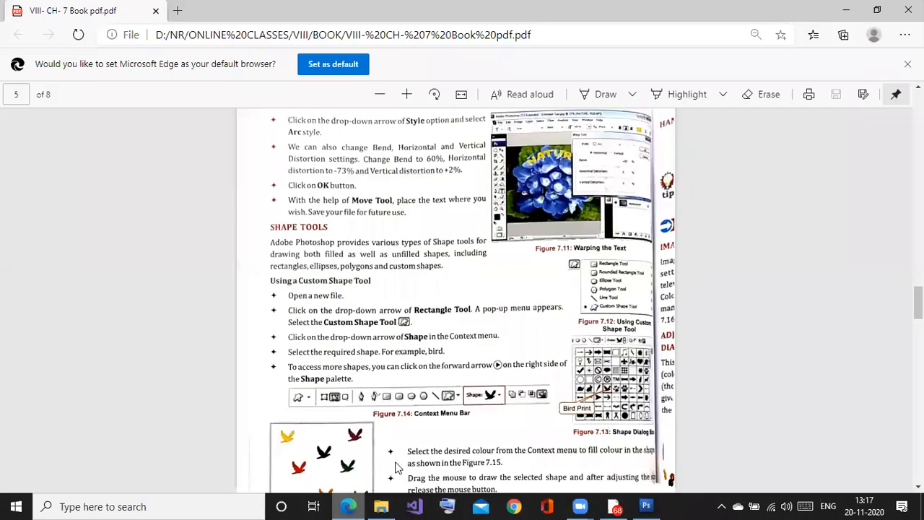
scroll(378, 381, "down", 4)
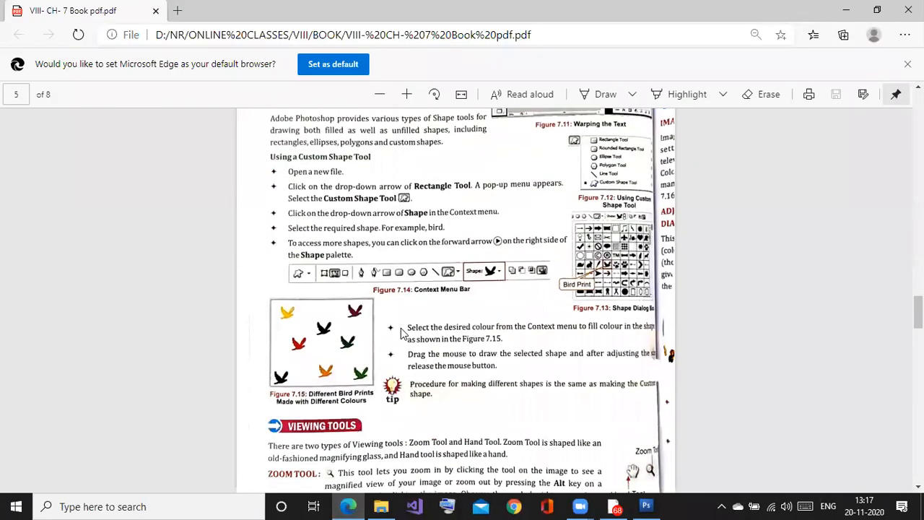
scroll(397, 332, "up", 2)
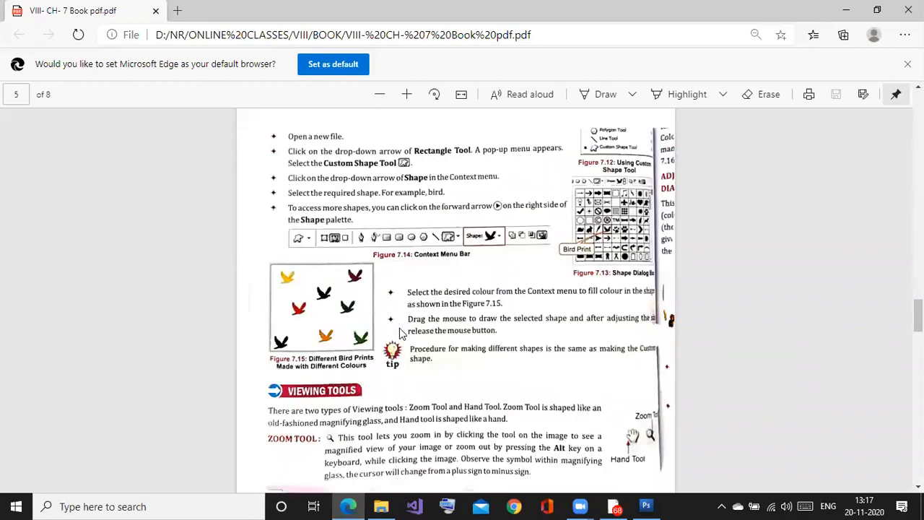
scroll(368, 332, "down", 2)
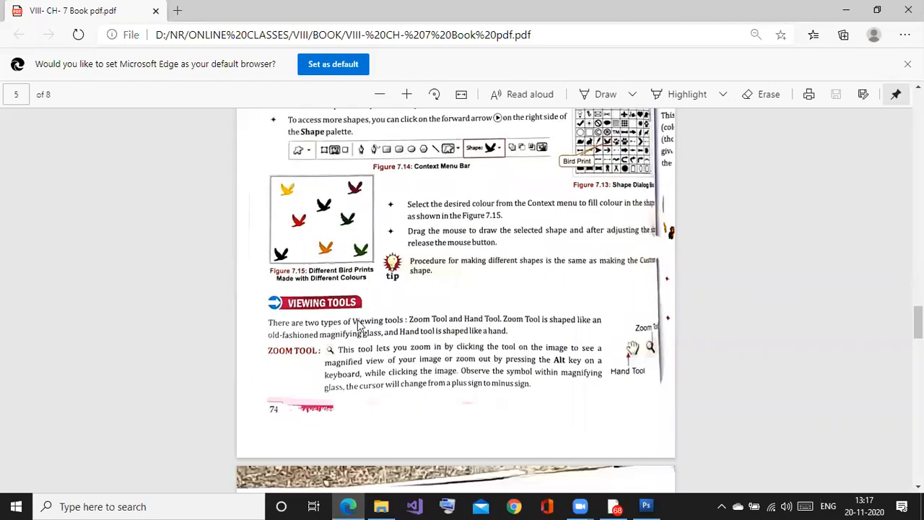